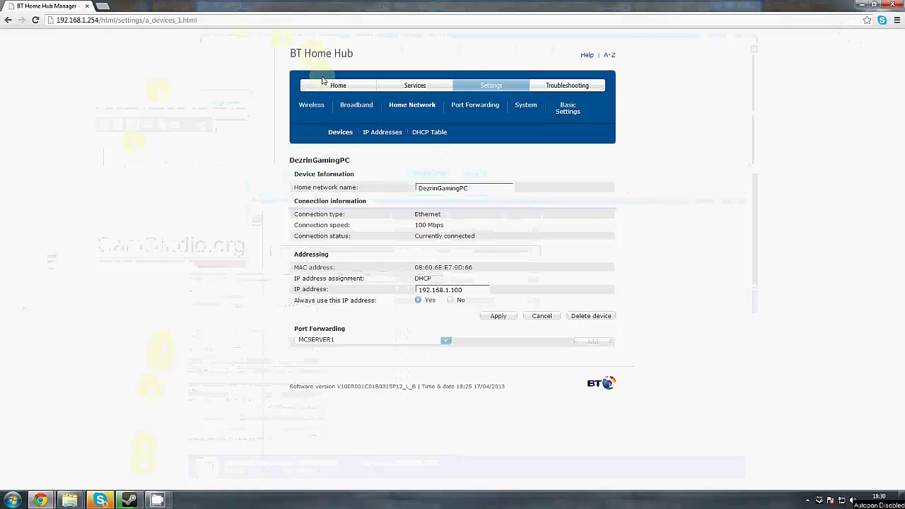
Step: Return to the hub's Home page and reload it at 192.168.1.254
left_click(330, 85)
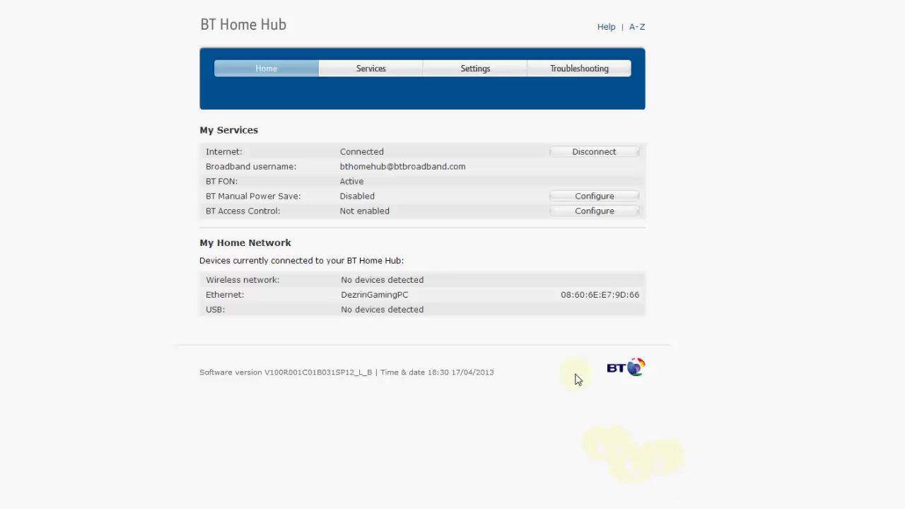
left_click_drag(639, 365, 549, 464)
left_click_drag(160, 6, 109, 26)
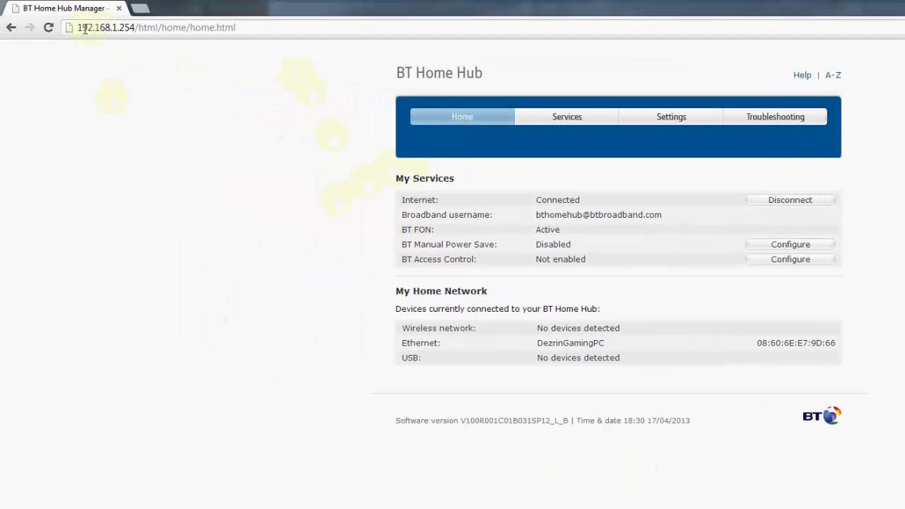
left_click(81, 27)
key("Return")
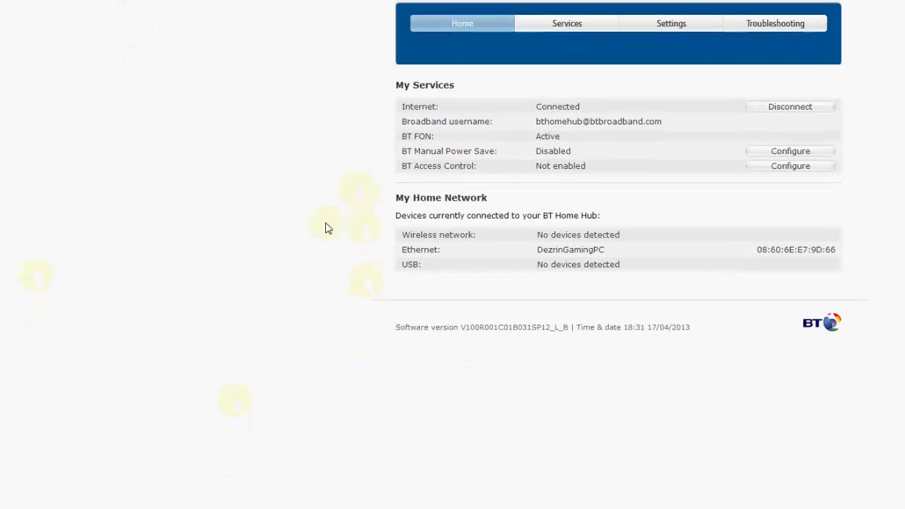
Step: Open the BT Home Hub 3.0 device from Computer's Network folder
left_click(17, 496)
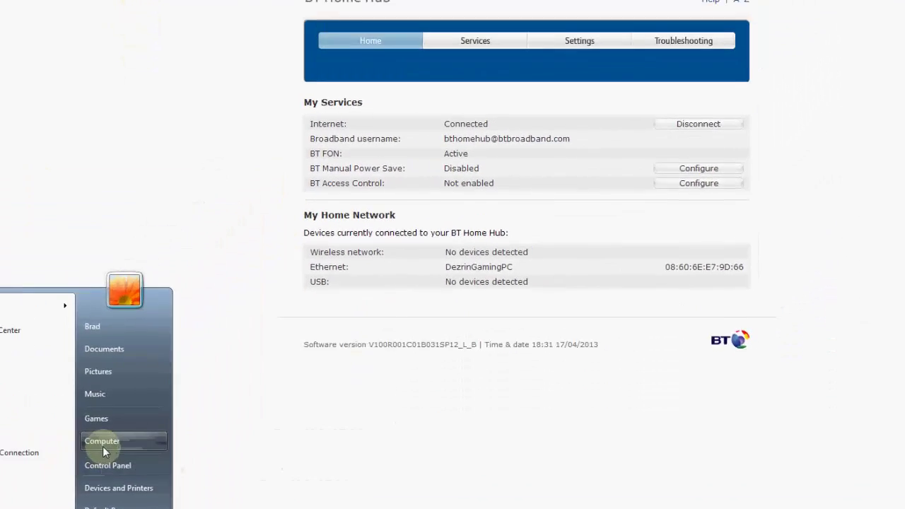
left_click(194, 330)
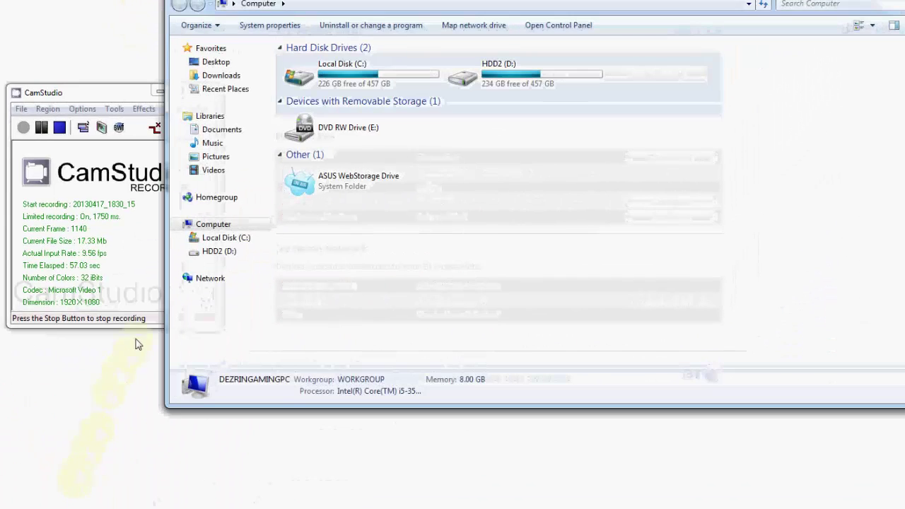
left_click(205, 282)
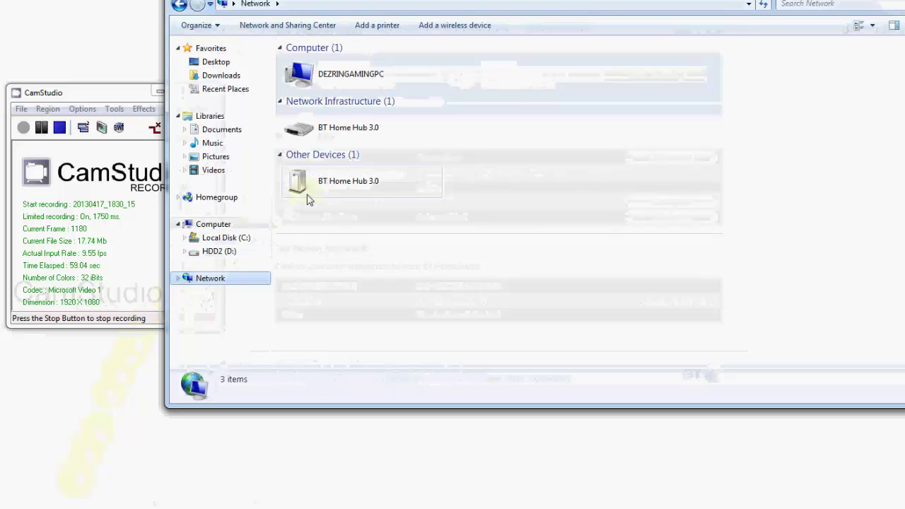
left_click(373, 226)
double_click(350, 196)
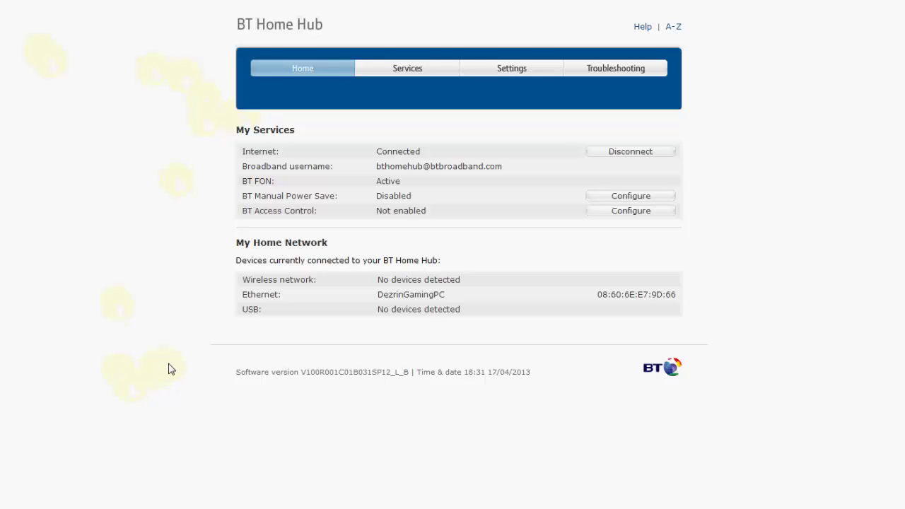
Step: Navigate through Settings and Advanced Settings to the Port Forwarding page
left_click(479, 73)
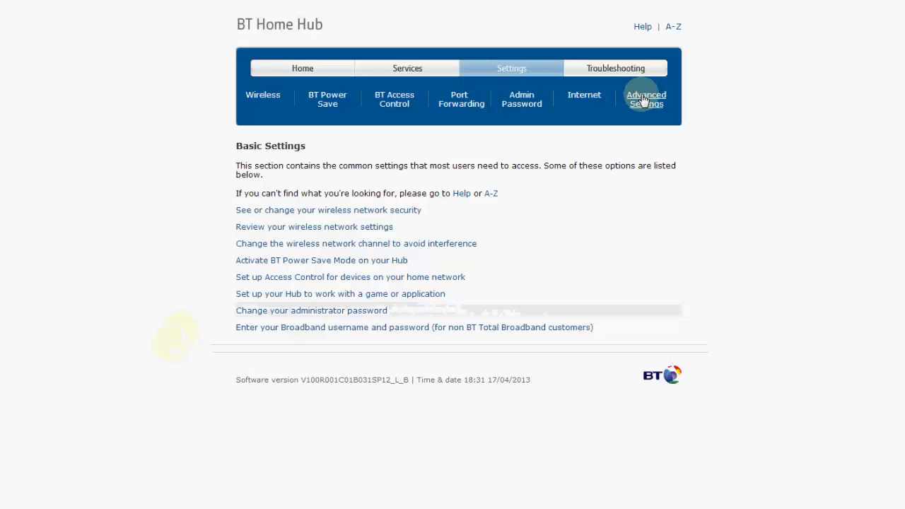
left_click(656, 107)
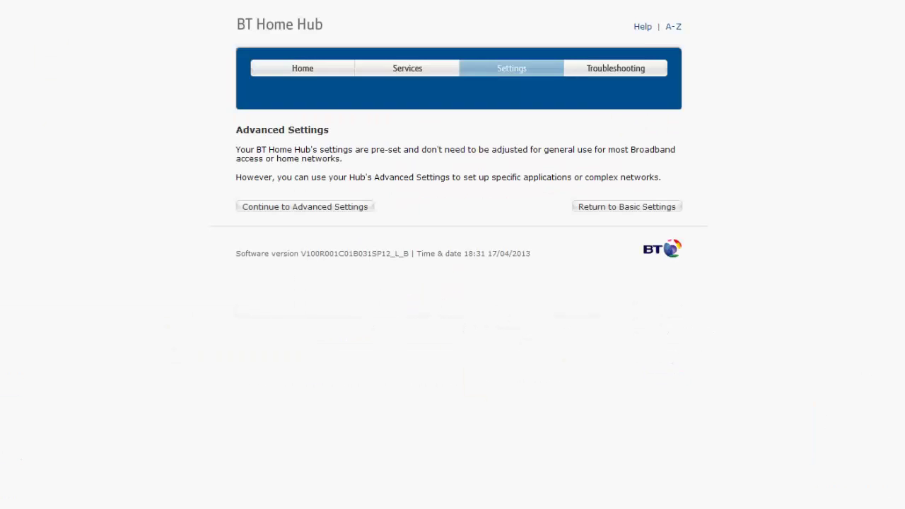
left_click(448, 330)
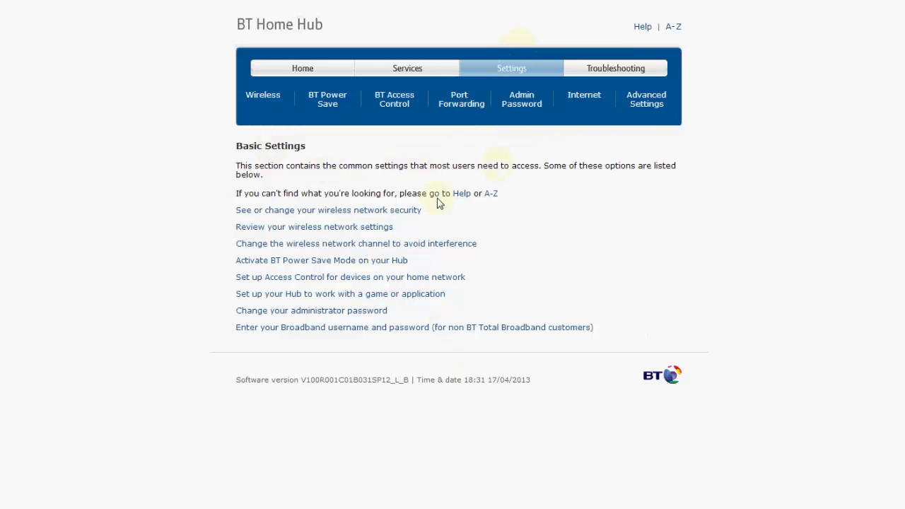
left_click_drag(348, 165, 418, 176)
left_click(414, 179)
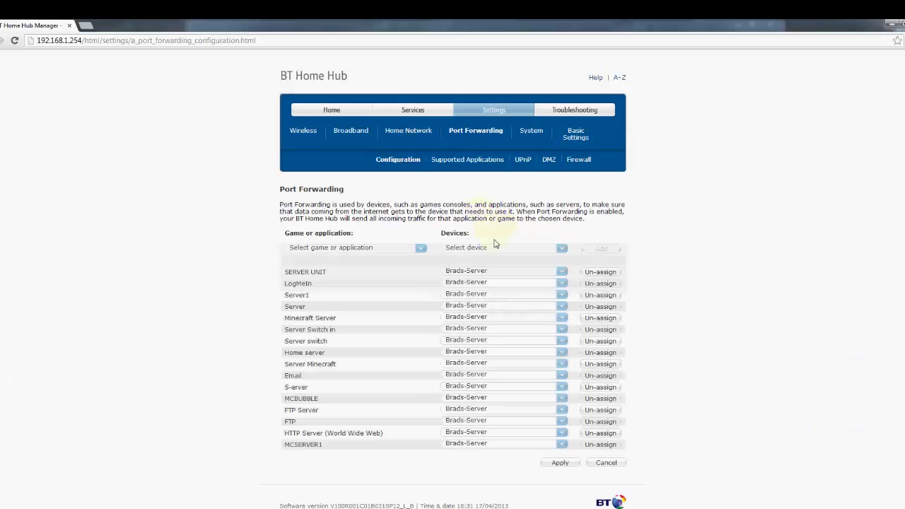
Step: Add a new application named 'Minecraft Server 4' without copying an existing one
left_click(466, 160)
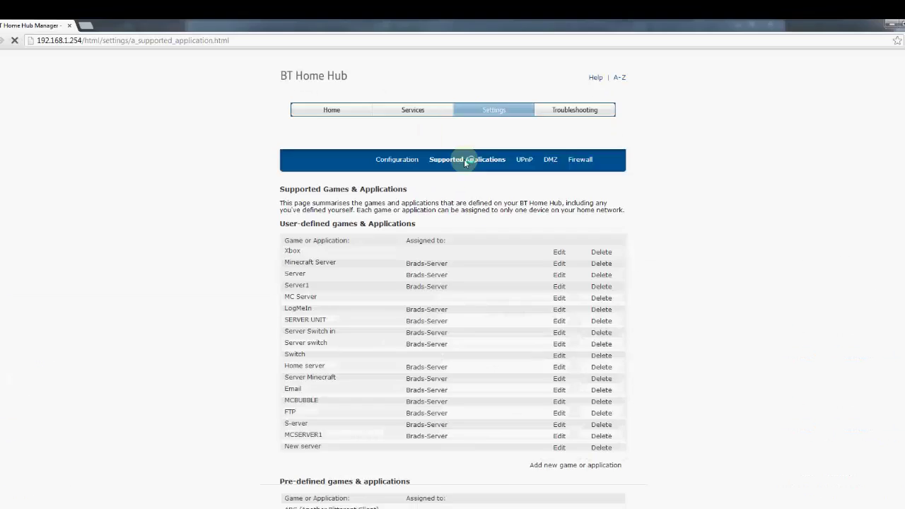
left_click(548, 464)
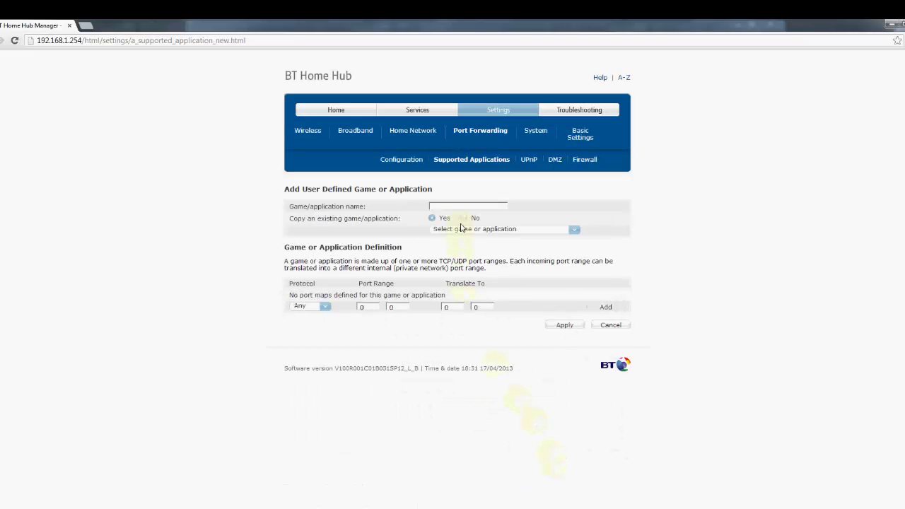
left_click(463, 206)
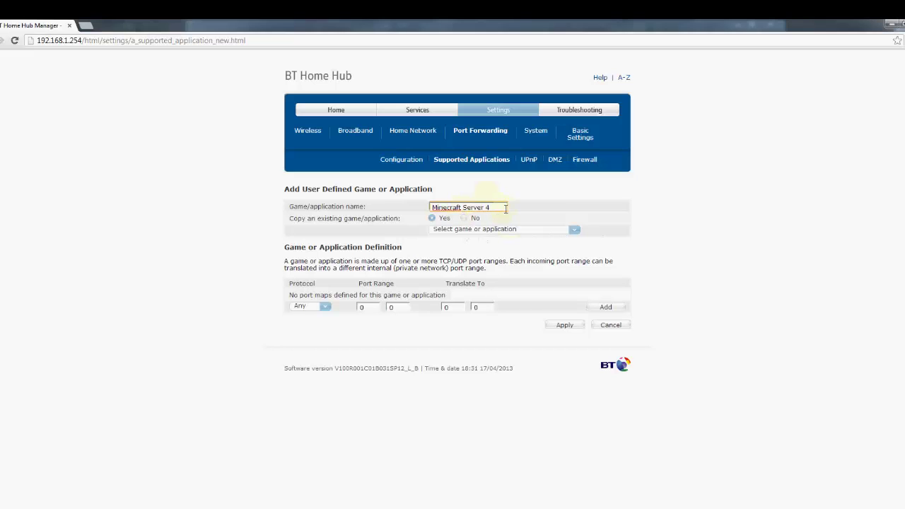
left_click_drag(338, 219, 358, 220)
left_click(358, 220)
left_click(463, 219)
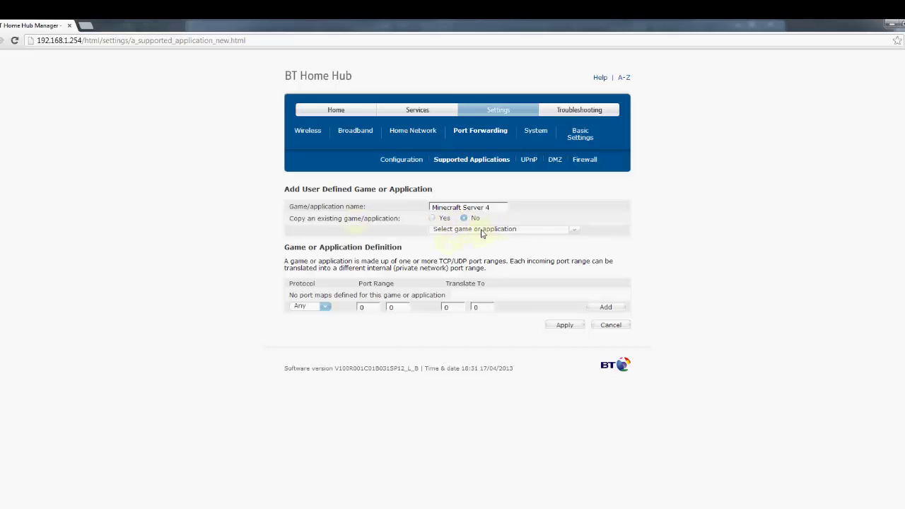
Step: Add a TCP port map 25565–25565 translated to 25565–25565
left_click(325, 306)
left_click(317, 328)
key("Tab")
key("Tab")
type("2")
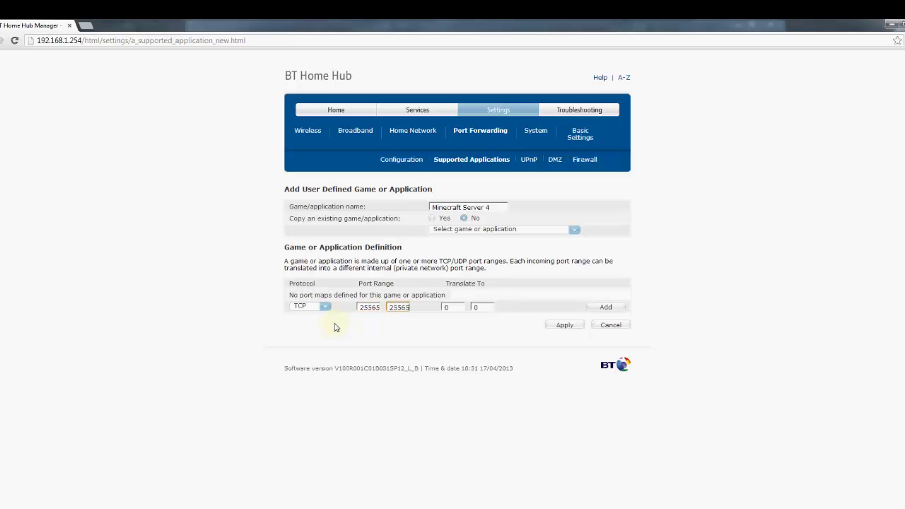
key("Tab")
type("2")
key("Tab")
left_click(596, 311)
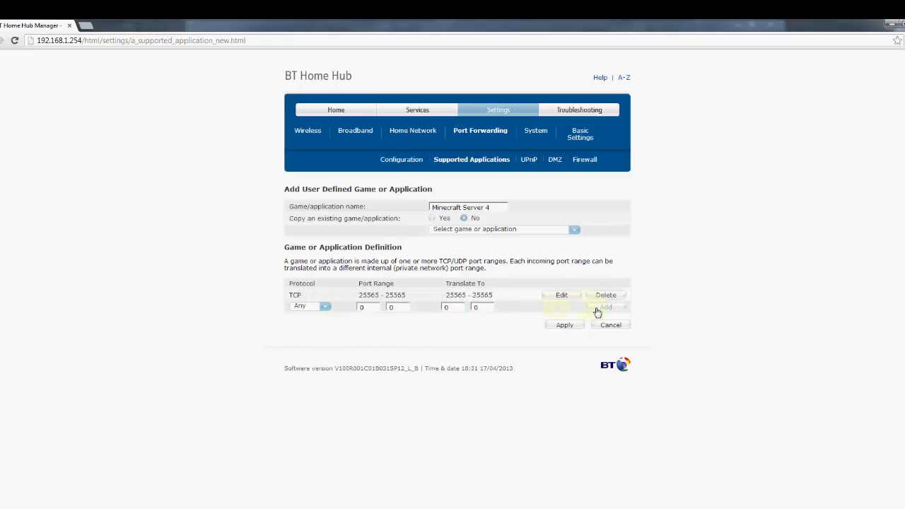
Step: Add a matching UDP port map 25565–25565 translated to 25565–25565
left_click(325, 306)
left_click(311, 337)
left_click(371, 308)
key("Tab")
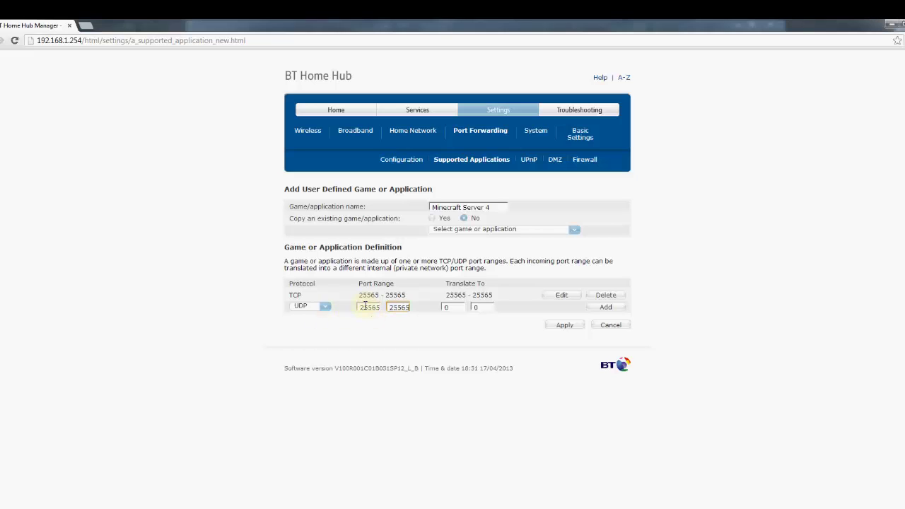
key("Tab")
key("Tab")
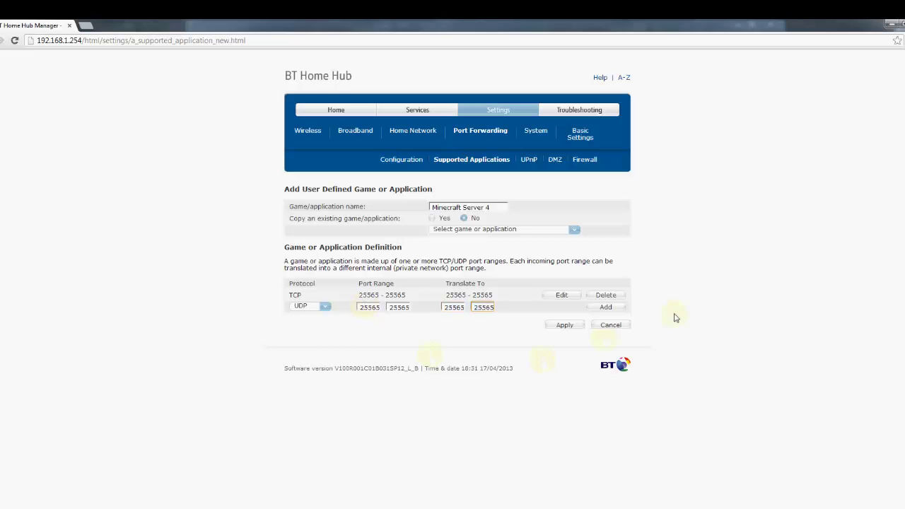
left_click(600, 309)
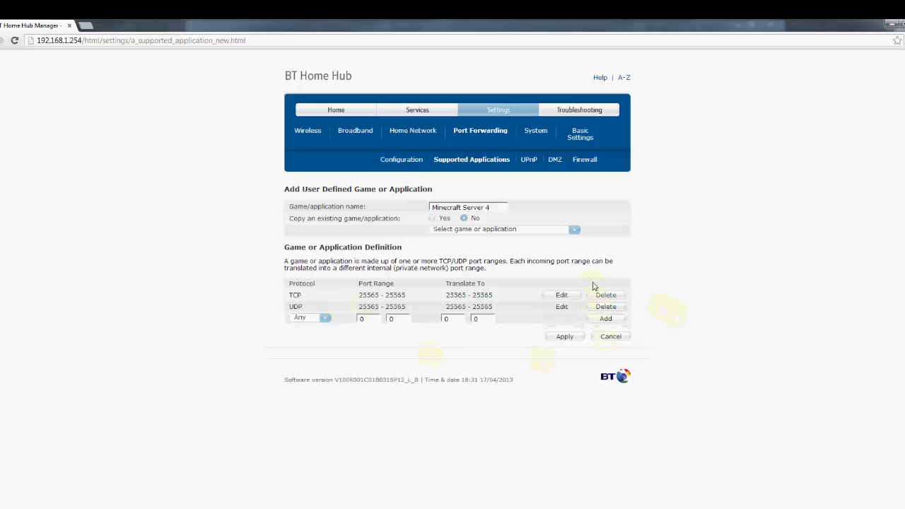
Step: Save Minecraft Server 4, dismiss the invalid file error, view Supported Applications, restore the browser
left_click(577, 337)
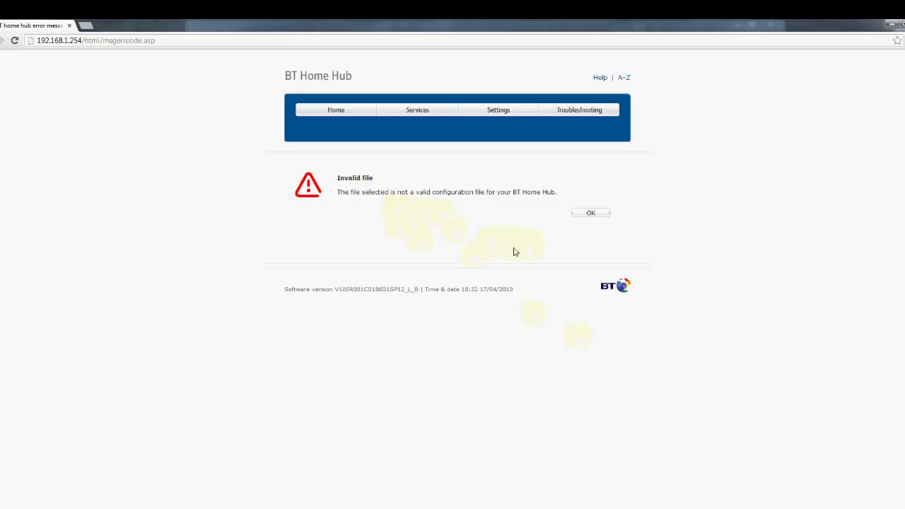
left_click(592, 215)
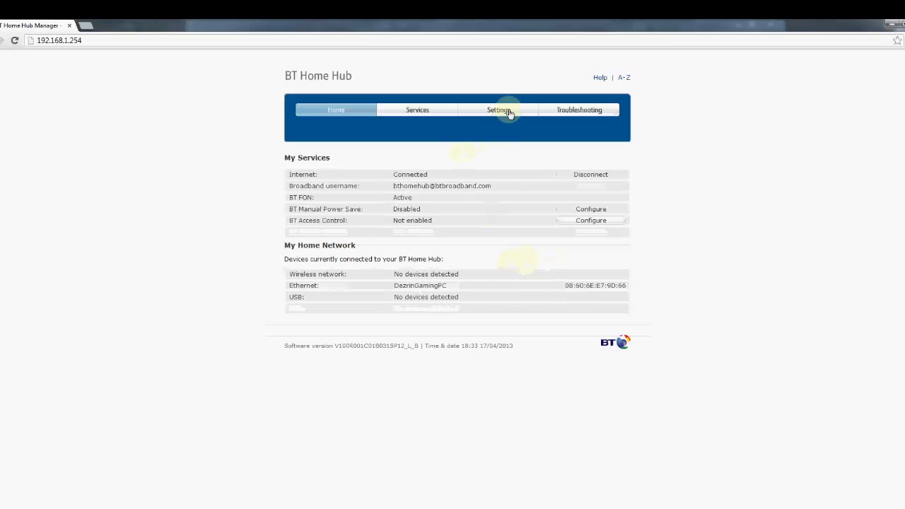
left_click(499, 111)
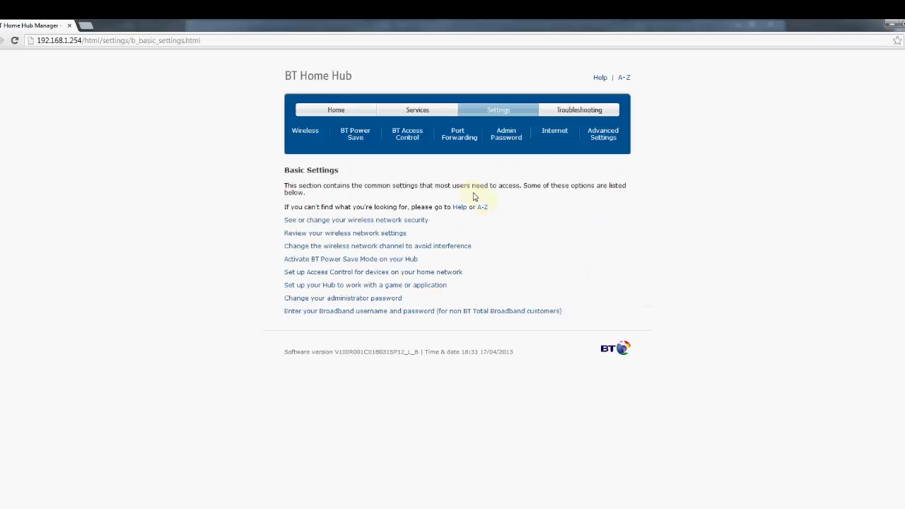
left_click(600, 136)
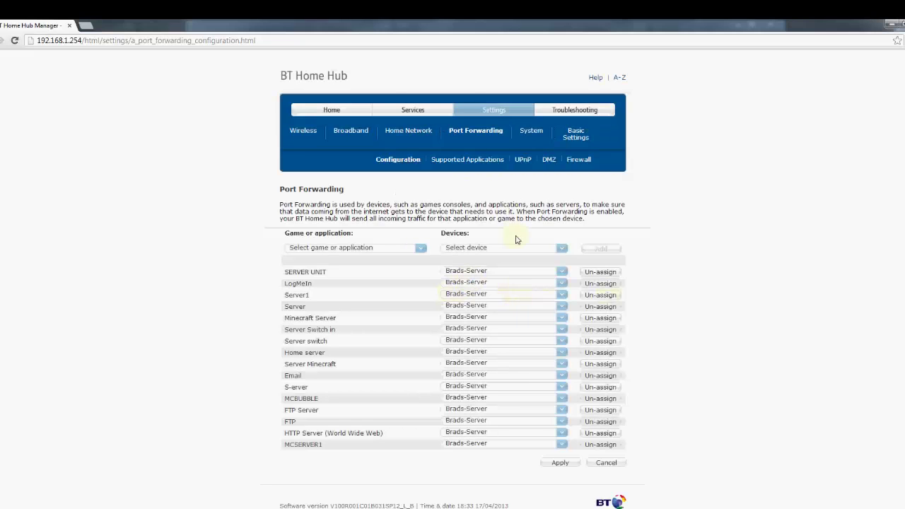
left_click(480, 155)
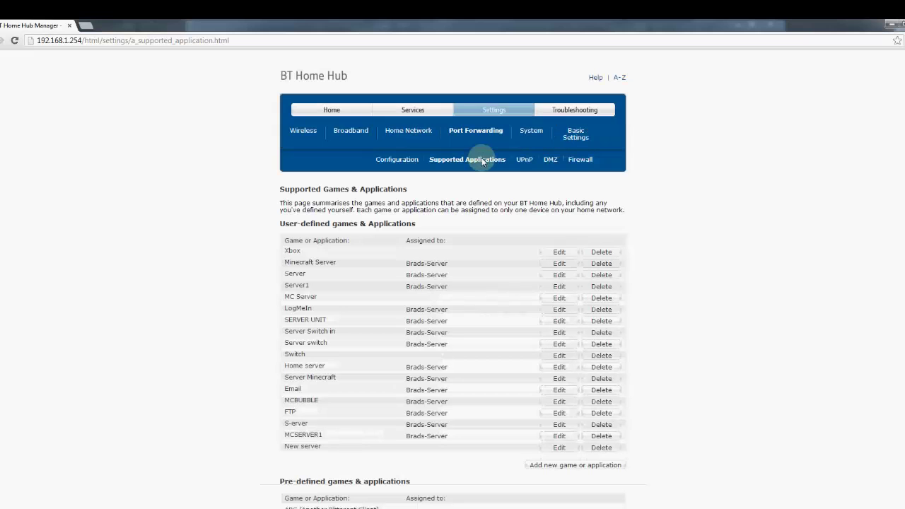
left_click(892, 26)
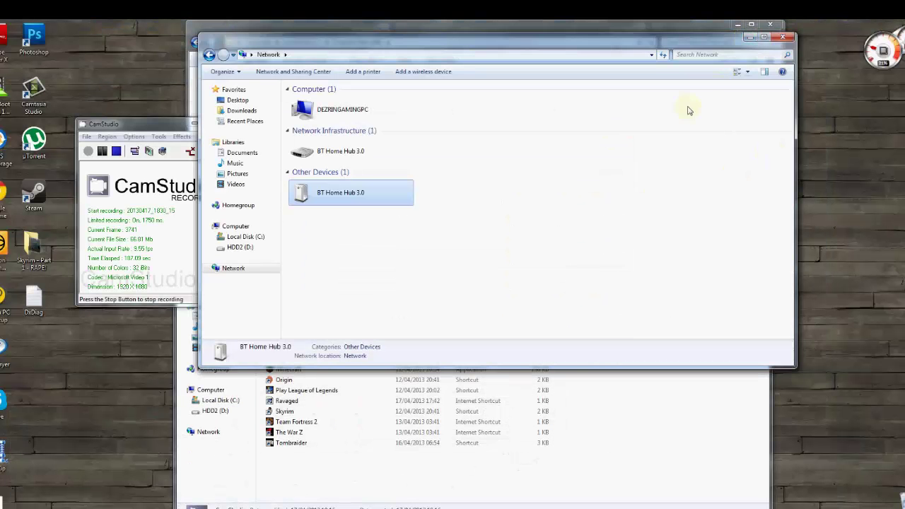
Step: Open Windows Firewall via Control Panel's System and Security
key("super")
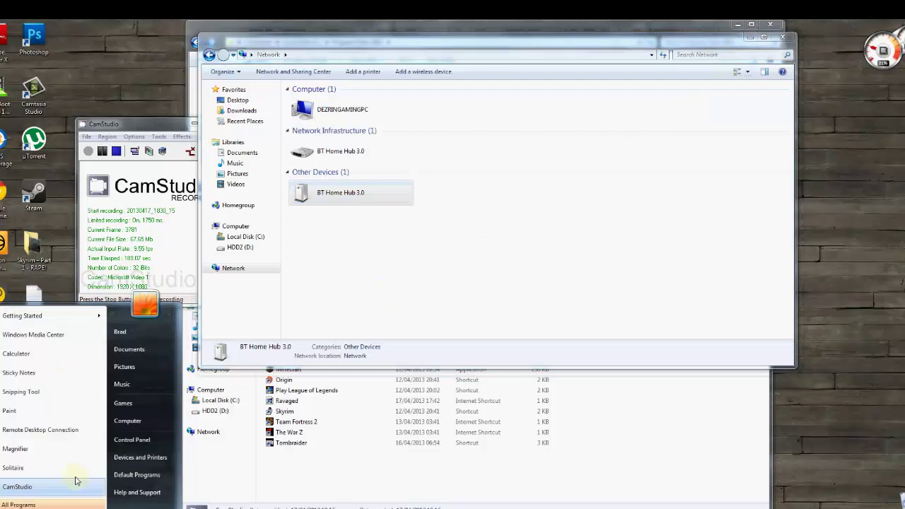
left_click(134, 437)
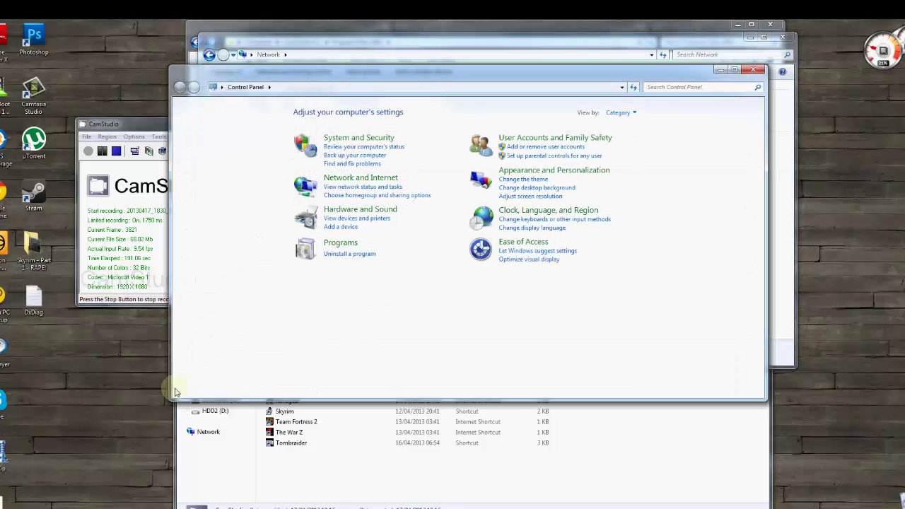
left_click(361, 140)
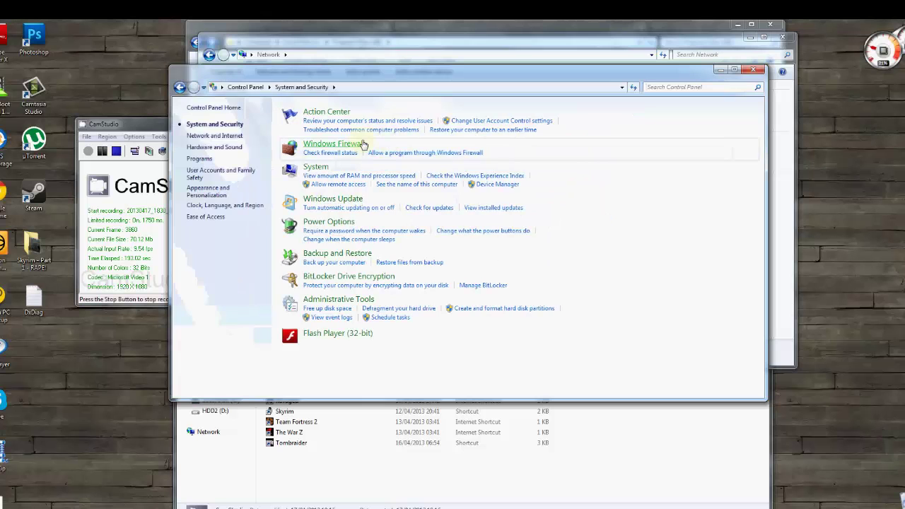
left_click(363, 144)
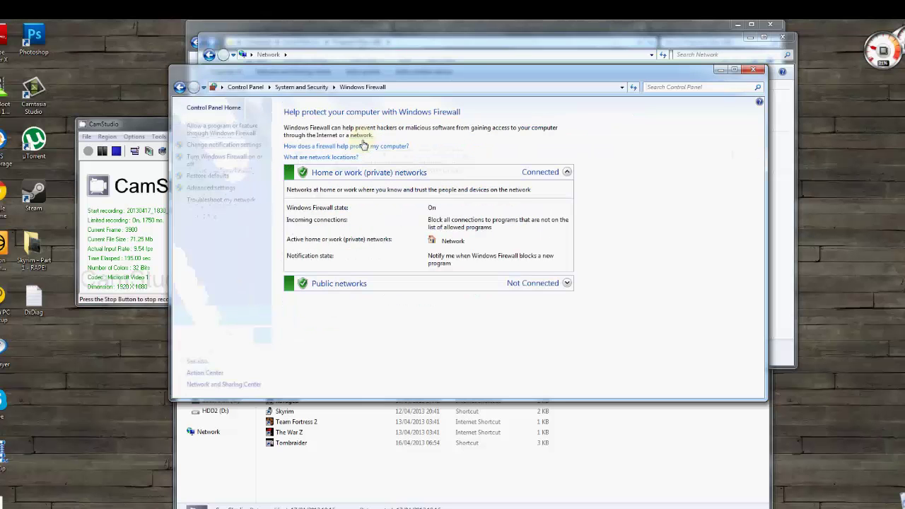
Step: In the Advanced Security console's Inbound Rules, start a new Port rule
left_click(219, 188)
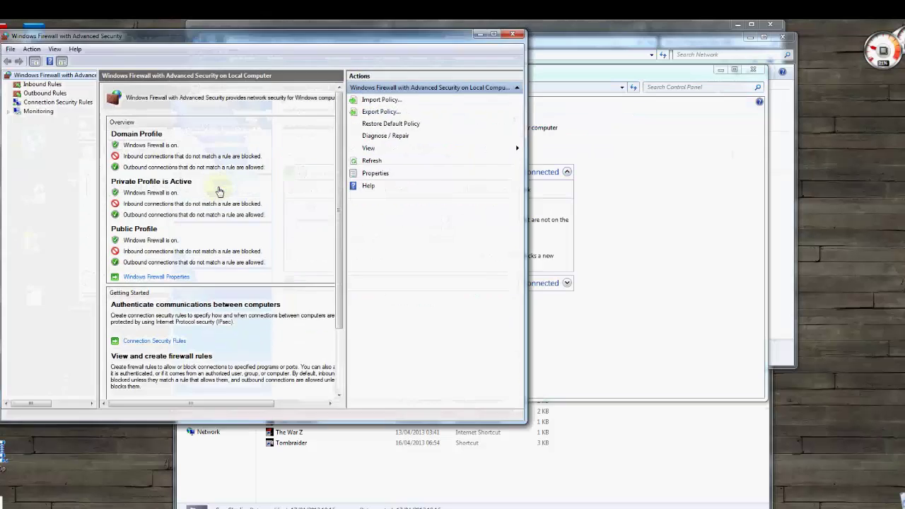
left_click(46, 85)
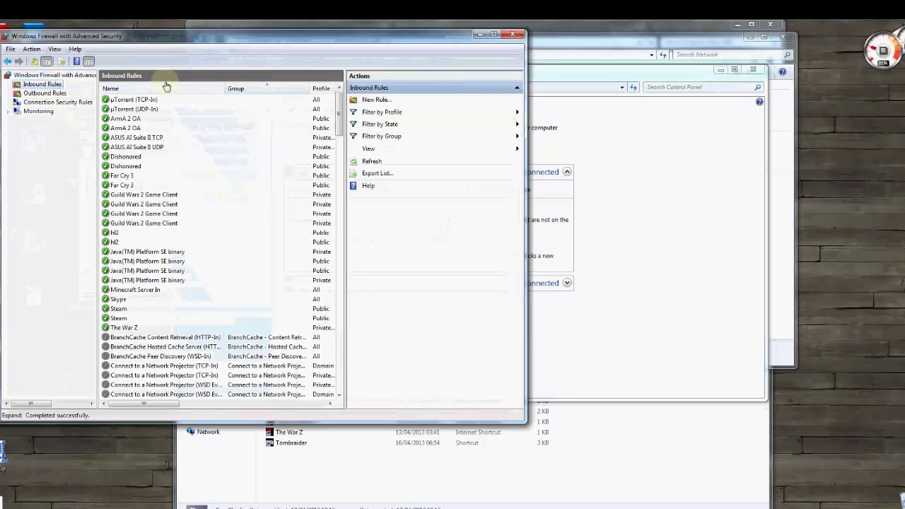
left_click(371, 100)
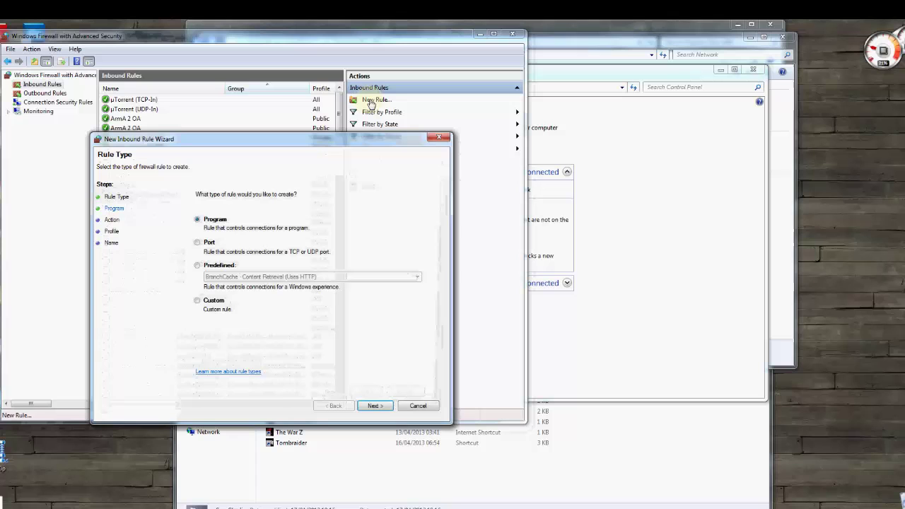
left_click(205, 243)
left_click(375, 406)
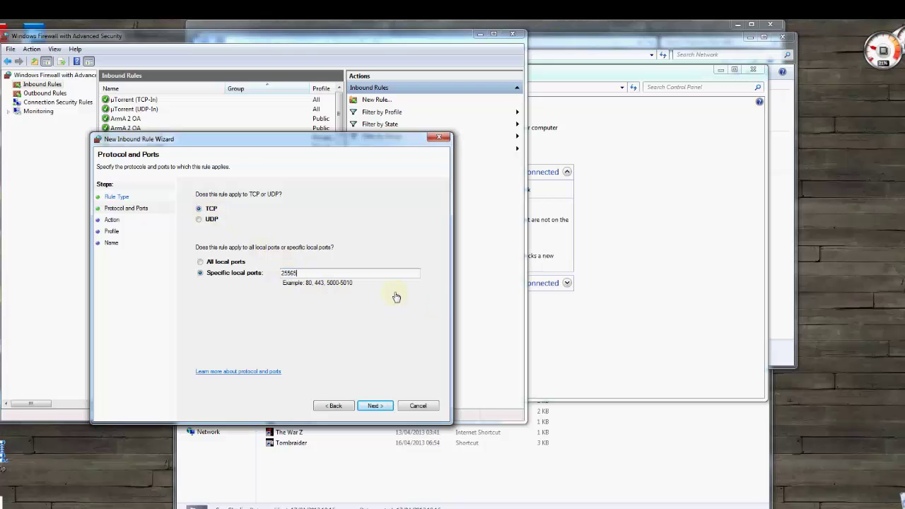
Step: Set the rule to TCP 25565, Allow, all profiles, then close the wizard at Name
left_click(373, 408)
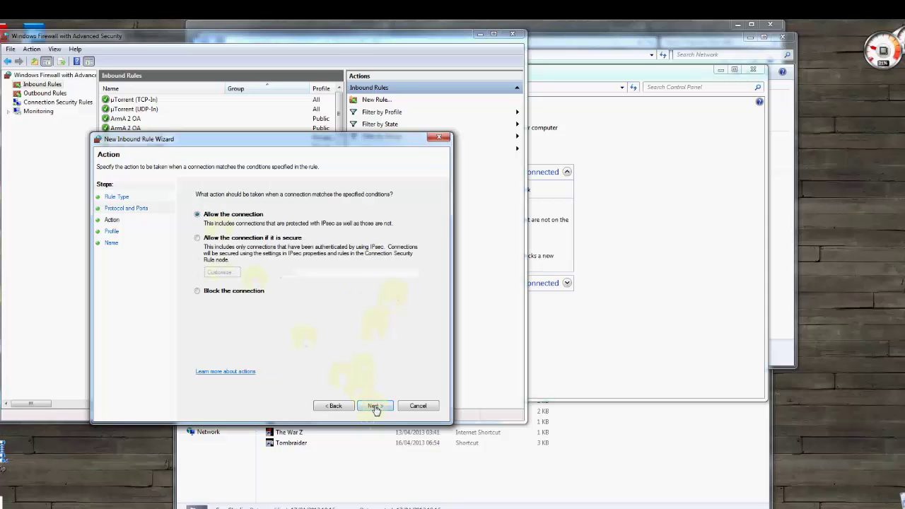
left_click(375, 408)
left_click(374, 406)
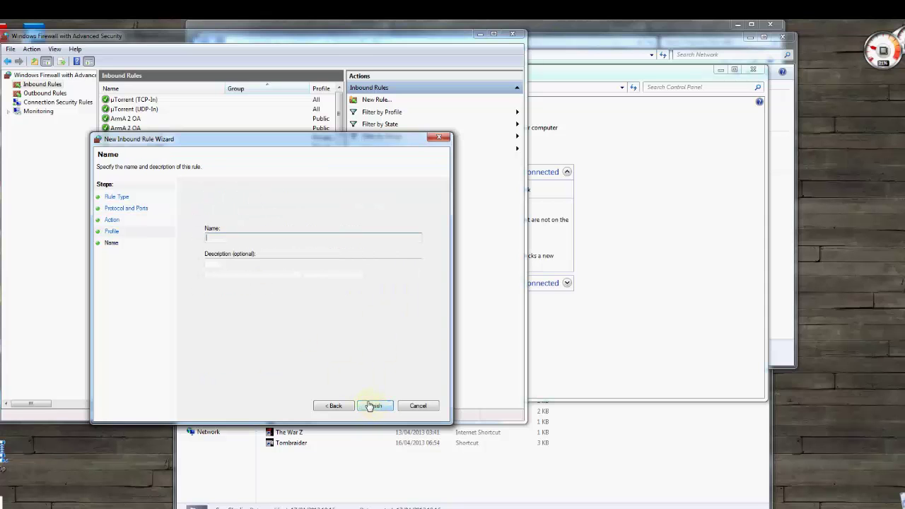
left_click(328, 403)
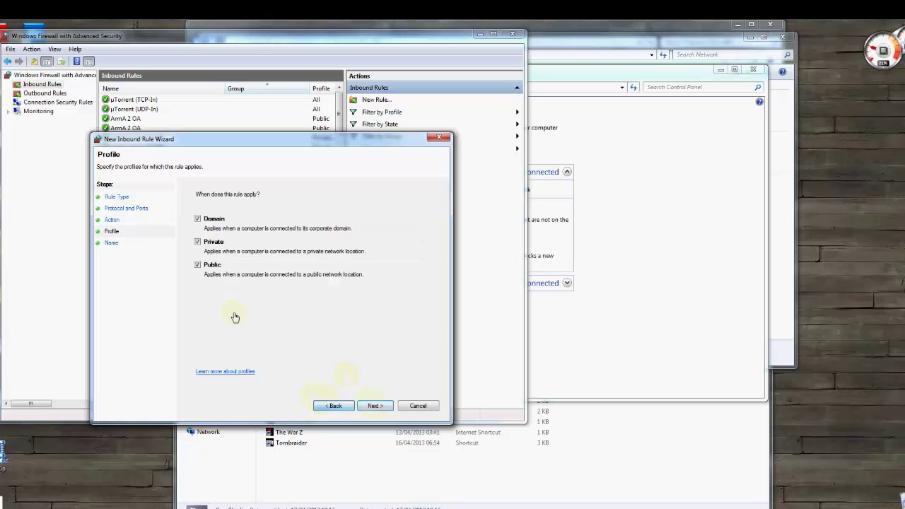
left_click(372, 408)
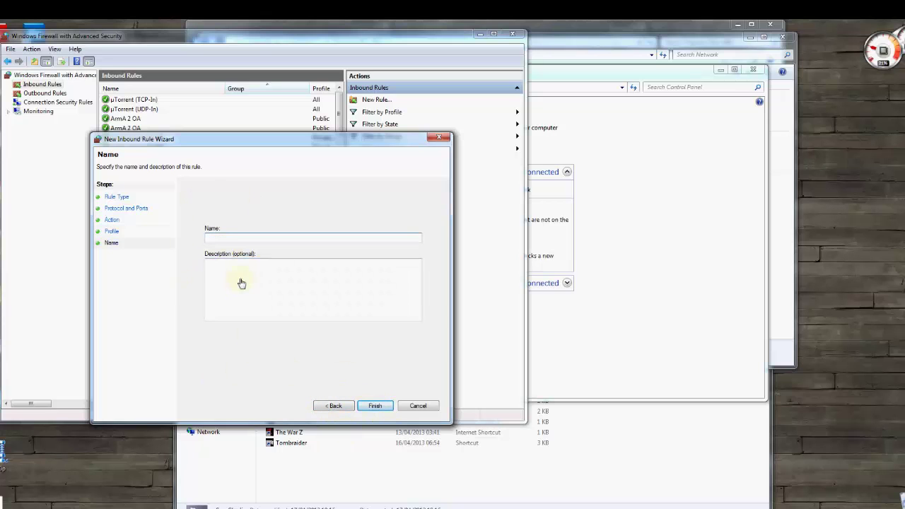
left_click(440, 139)
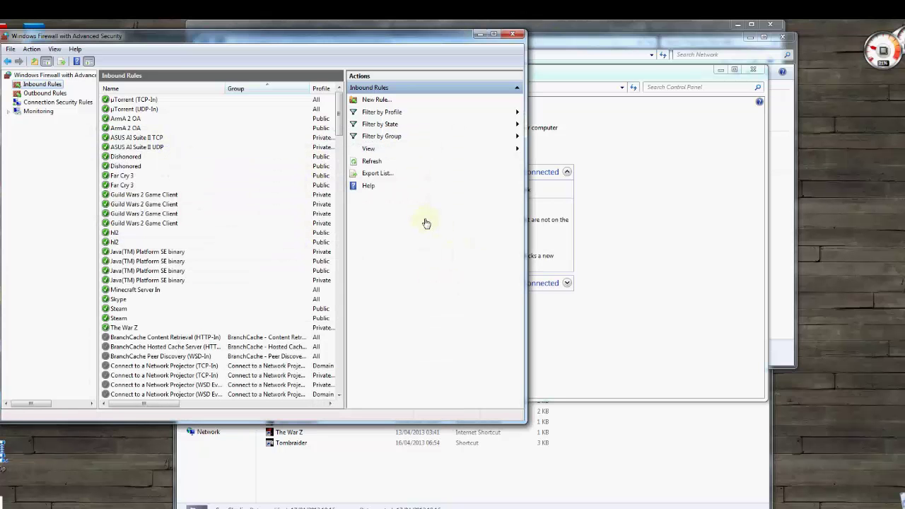
Step: Start a new outbound Port rule set to UDP
left_click(62, 94)
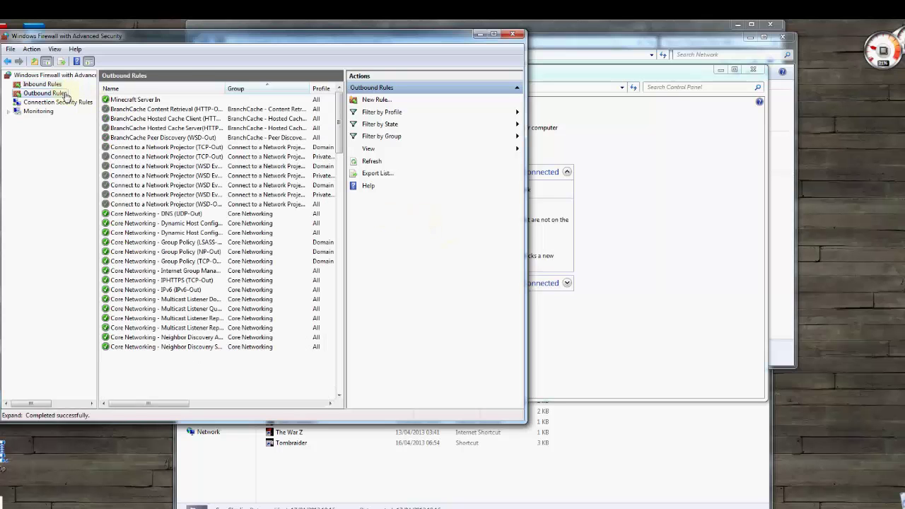
left_click(370, 101)
left_click(211, 254)
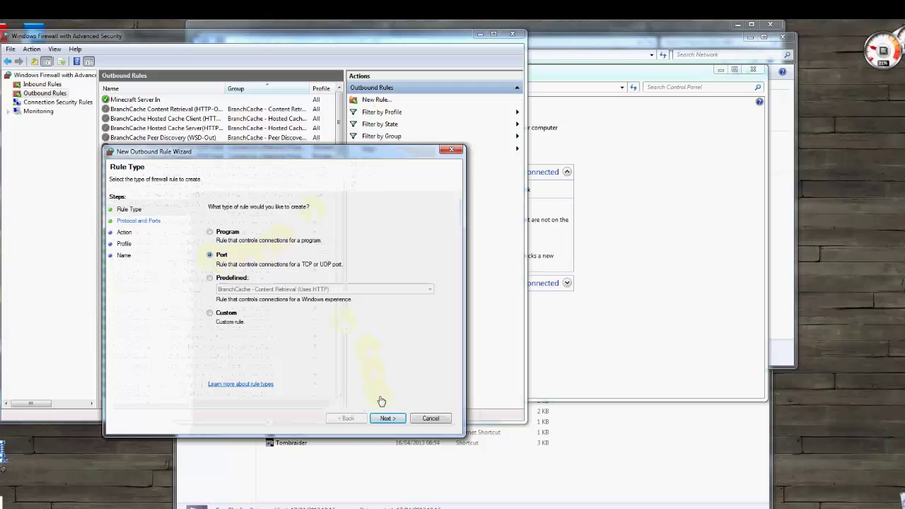
left_click(387, 418)
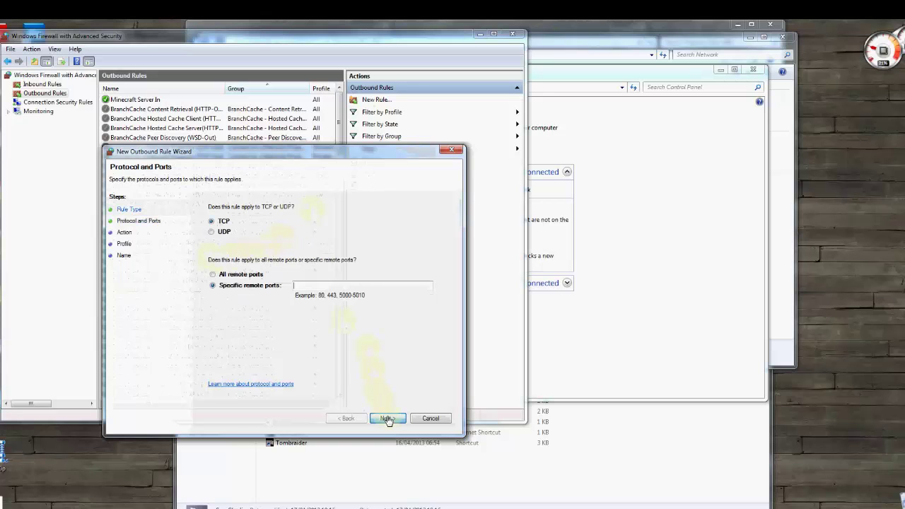
left_click(221, 233)
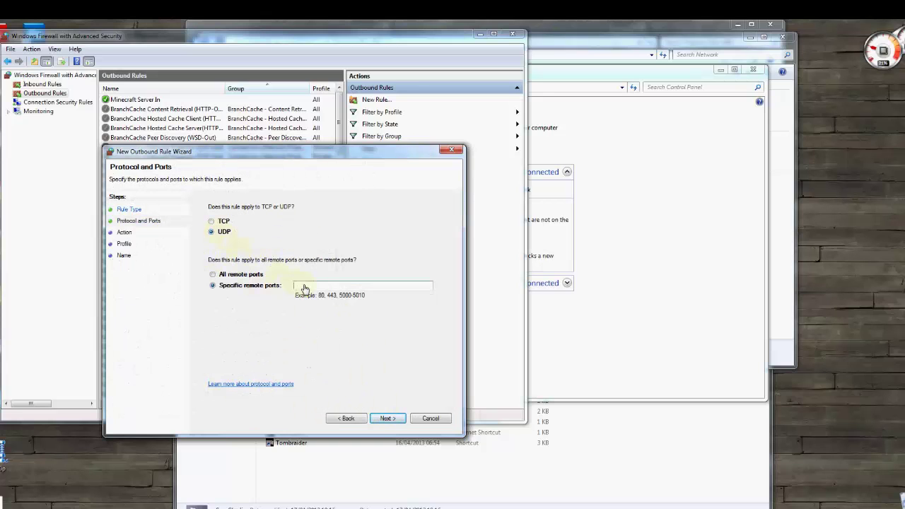
Step: Dismiss the invalid port list warning and cancel the outbound rule wizard
left_click(388, 420)
left_click(548, 325)
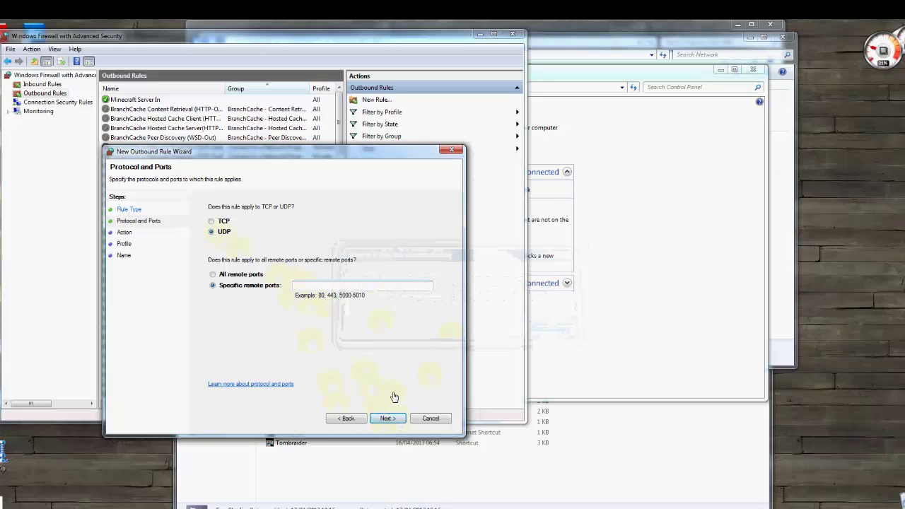
left_click(301, 288)
left_click(430, 422)
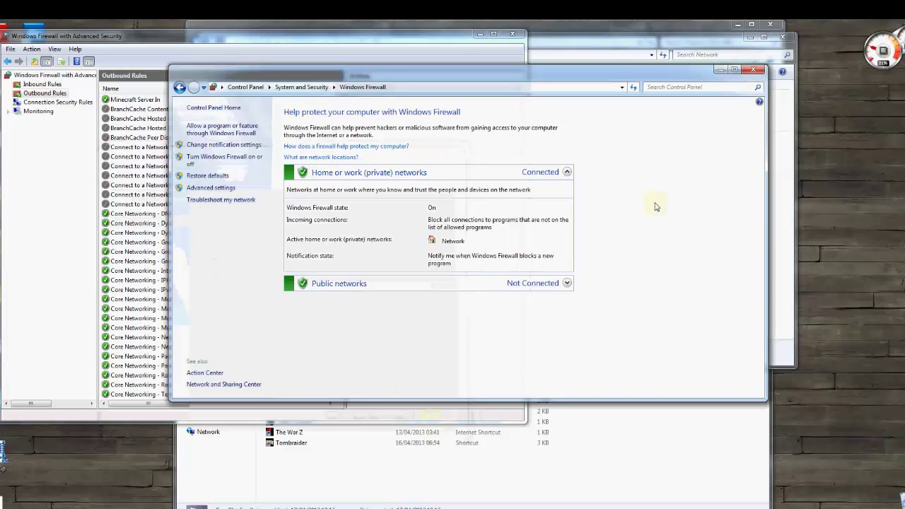
left_click(495, 36)
Step: Close the firewall console and open the hub's list of home network devices
left_click(514, 34)
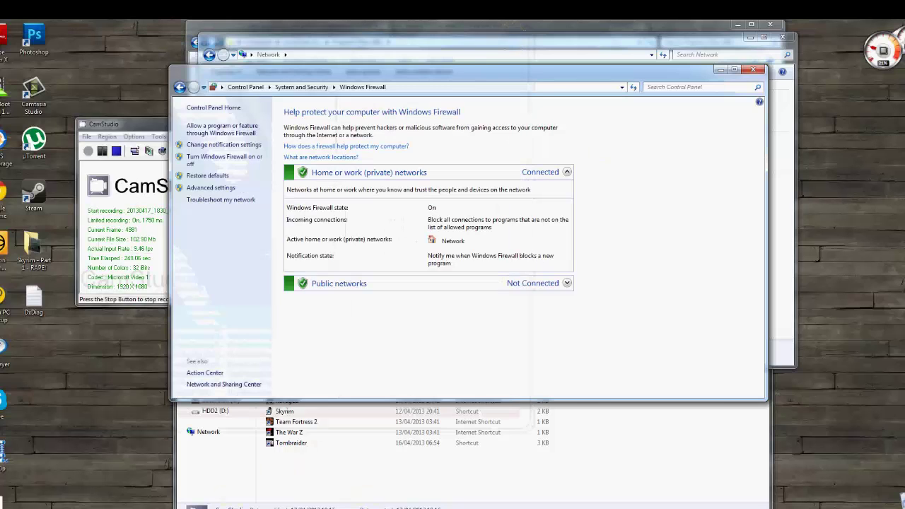
left_click(181, 505)
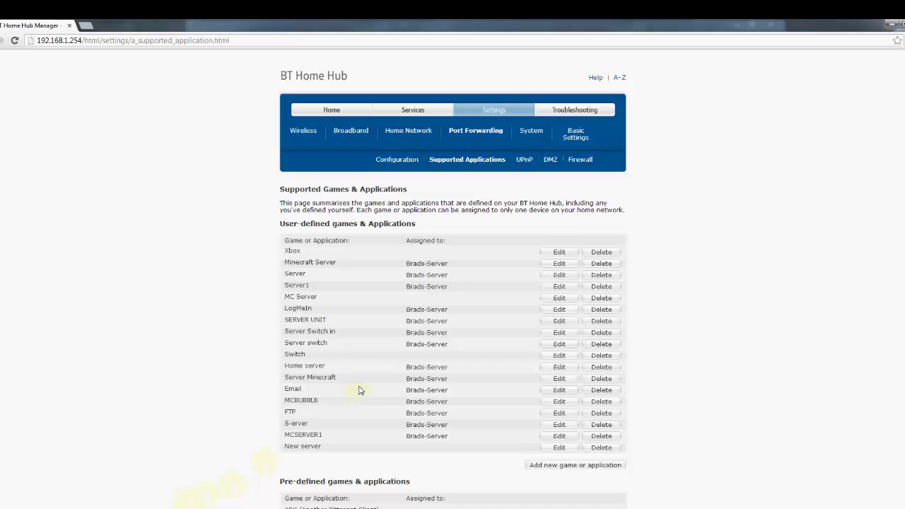
left_click(400, 135)
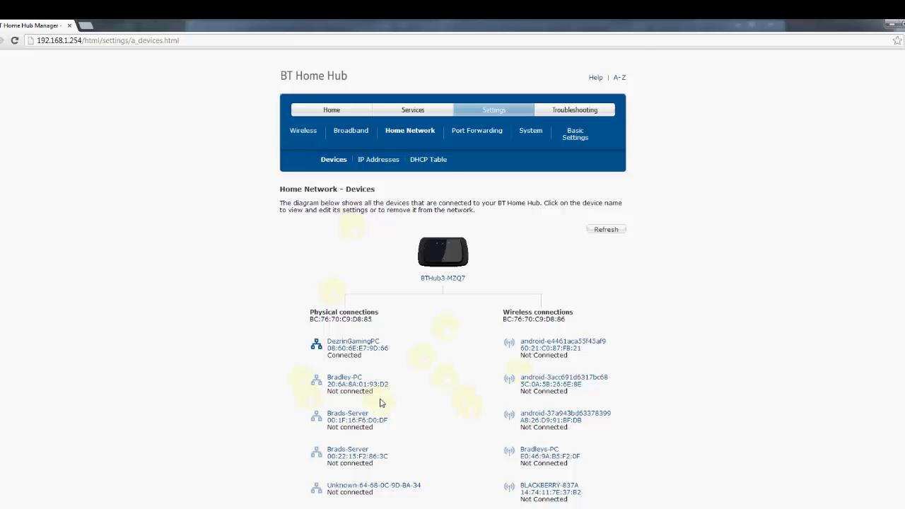
scroll(493, 408, "down", 4)
scroll(451, 361, "up", 4)
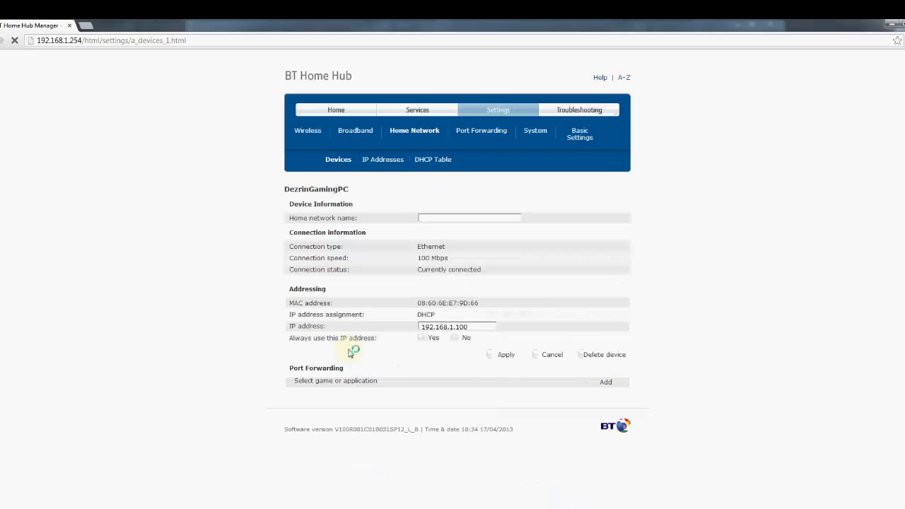
Step: Choose MCSERVER1 in the gaming PC's Port Forwarding application dropdown
triple_click(347, 369)
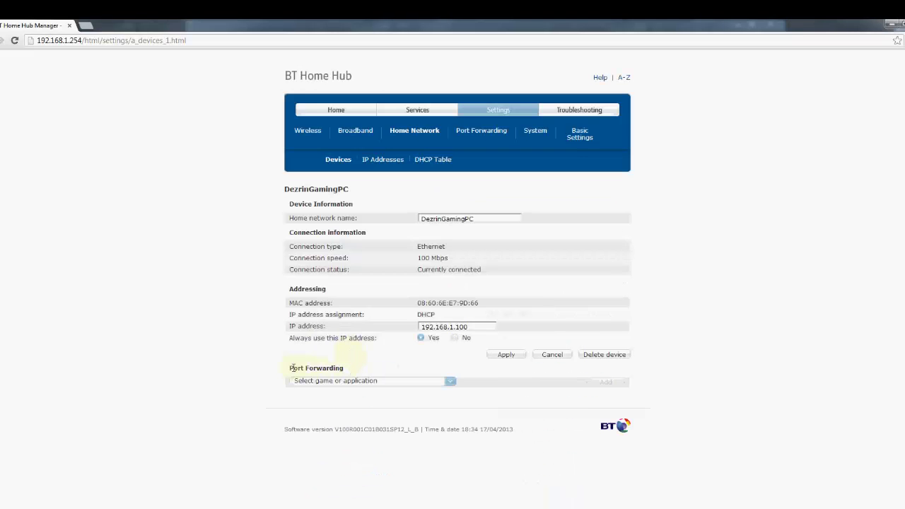
left_click(329, 380)
scroll(332, 417, "down", 12)
scroll(334, 416, "down", 15)
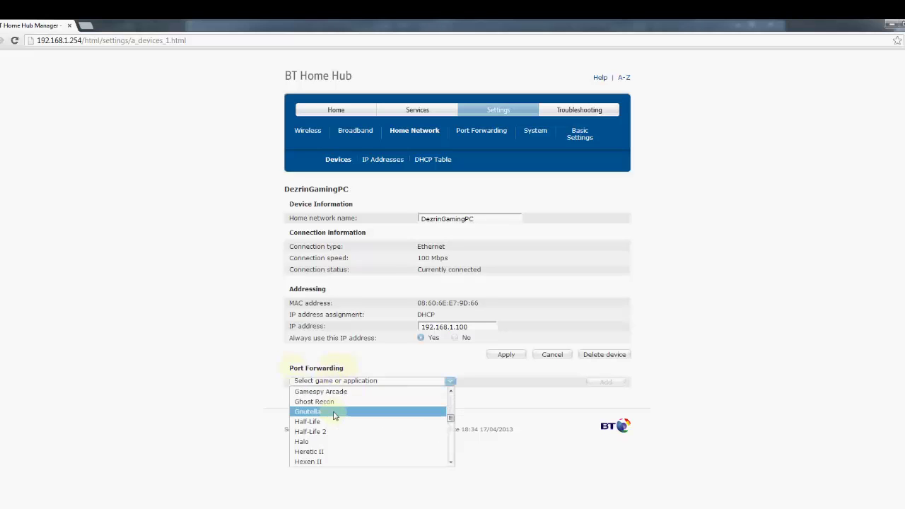
scroll(352, 421, "down", 3)
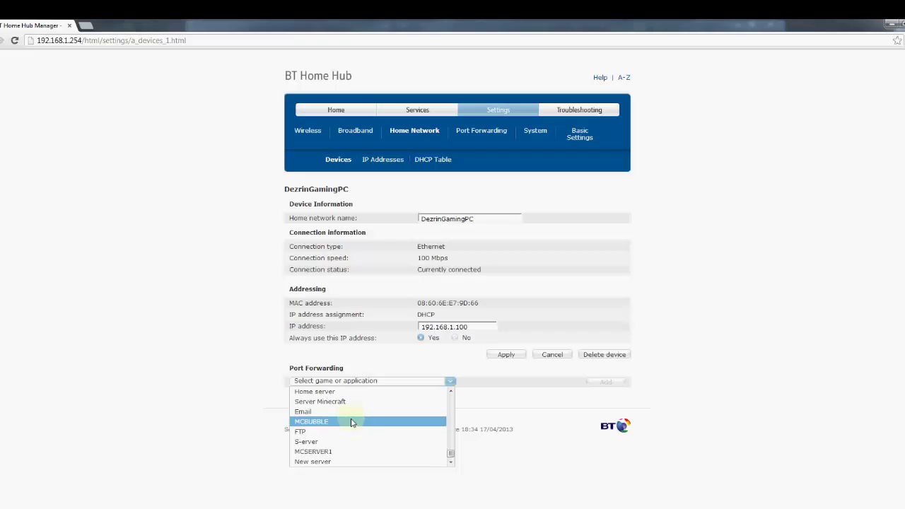
left_click(340, 457)
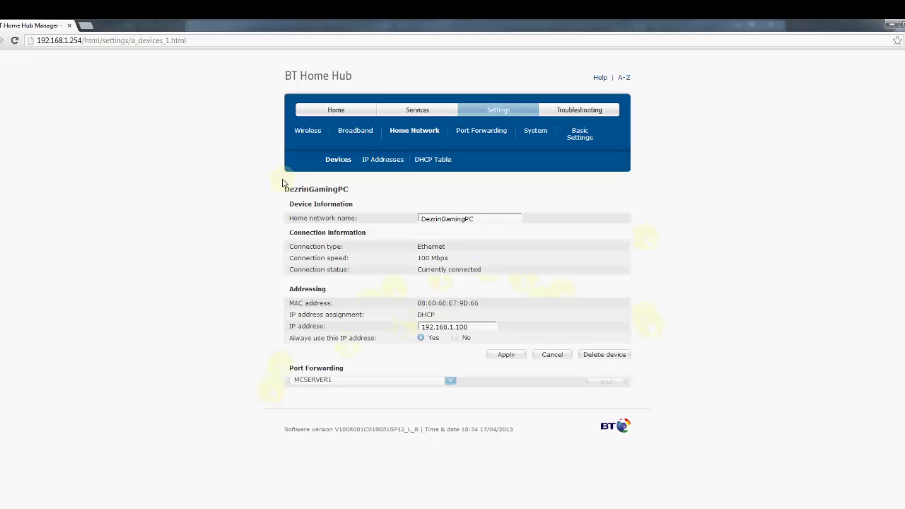
Step: Open minecraft.net in a new tab and load the minecraft.net/download page
left_click(85, 26)
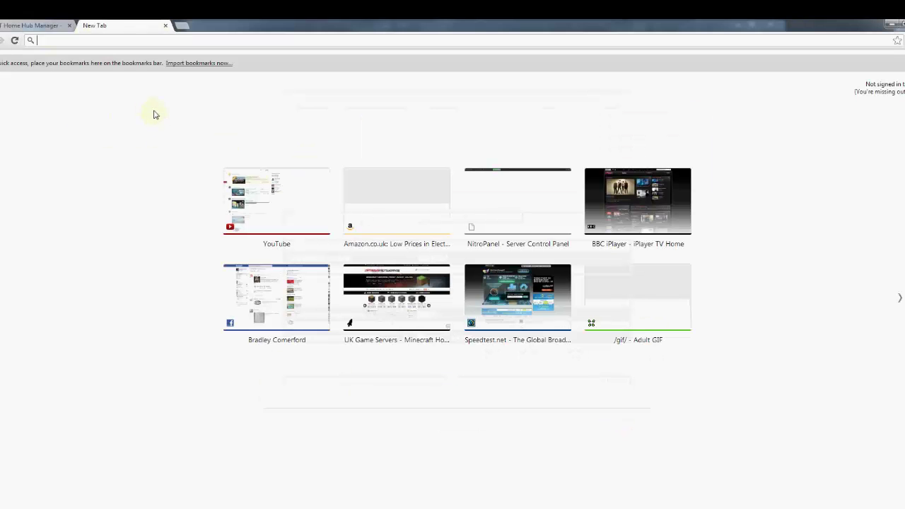
type("minecraft.net")
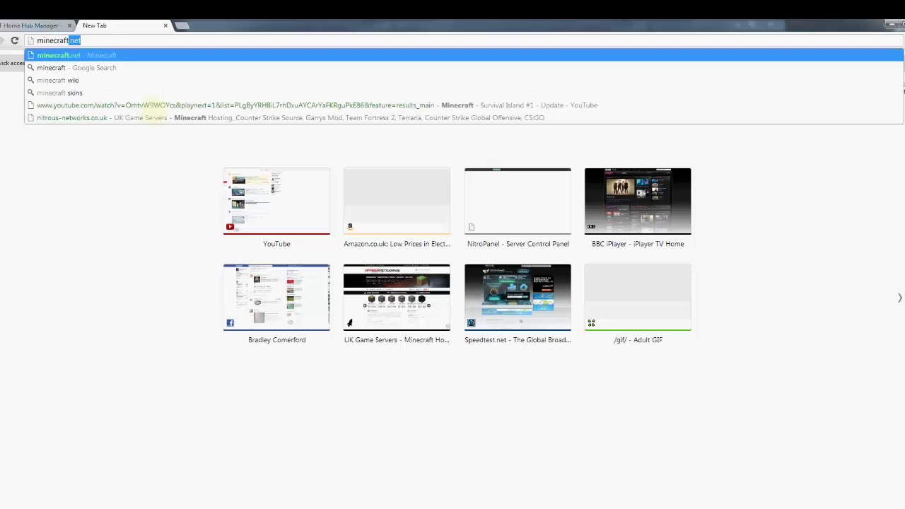
key("Return")
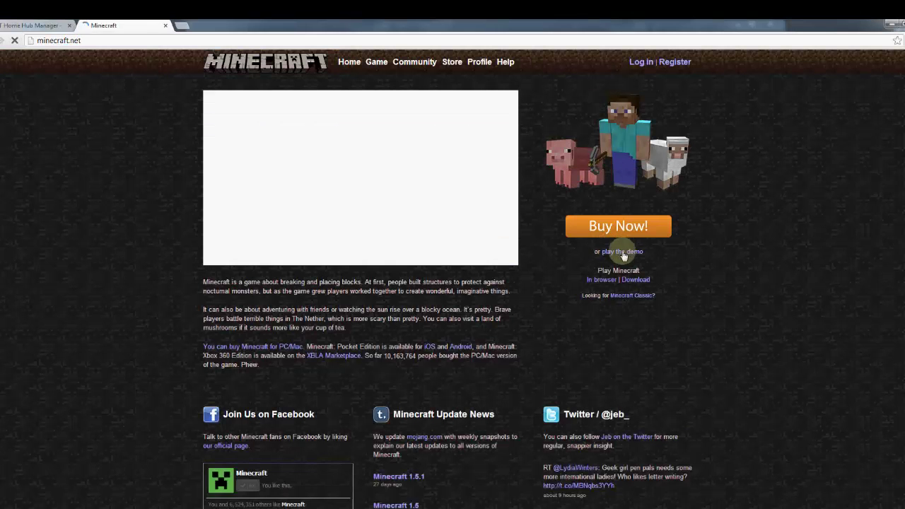
left_click(621, 226)
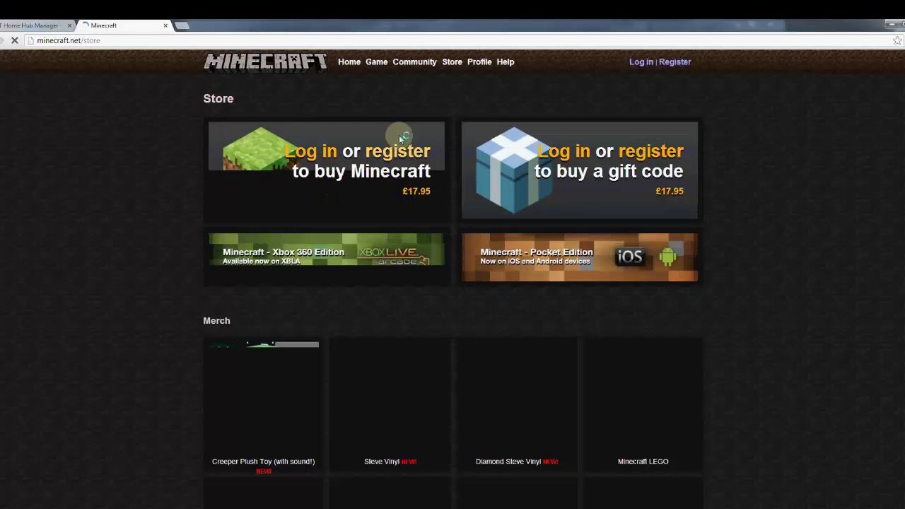
left_click_drag(113, 40, 82, 41)
type("download")
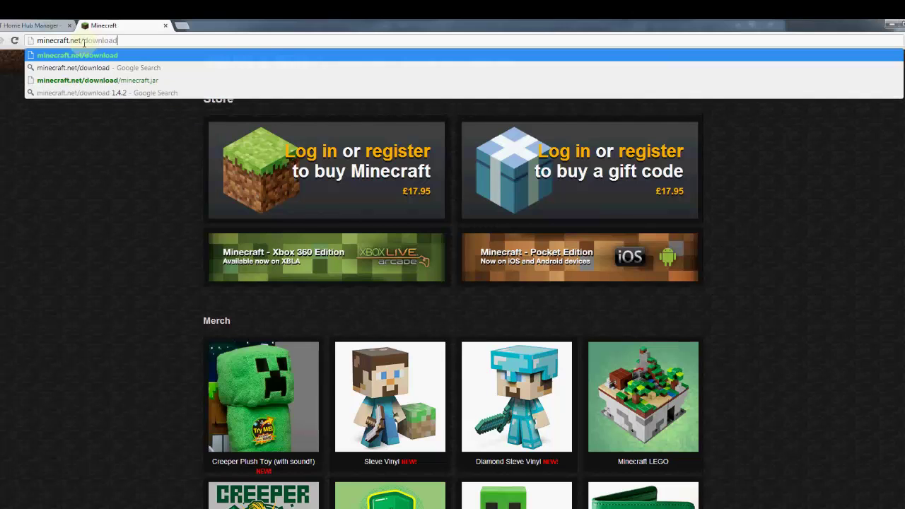
key("Return")
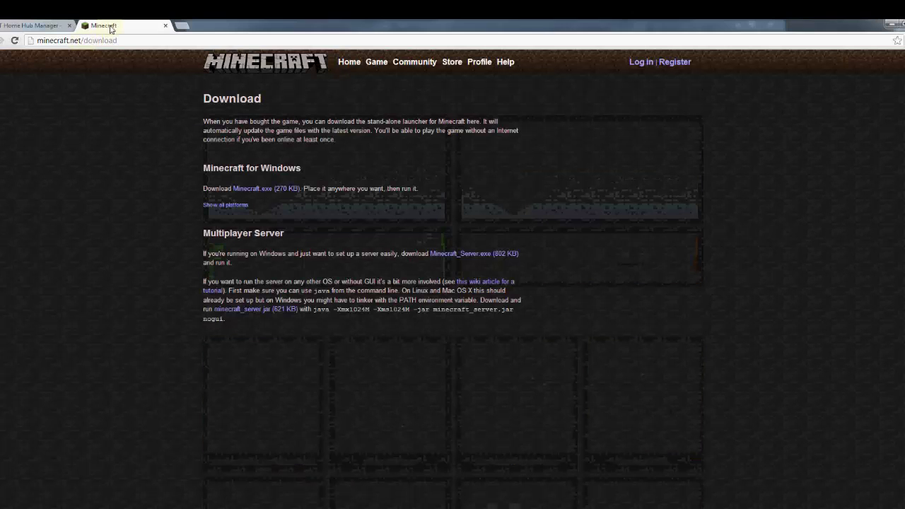
Step: Highlight the Minecraft_Server.exe link and the minecraft_server.jar instructions on the download page
left_click_drag(425, 253, 551, 254)
left_click(460, 244)
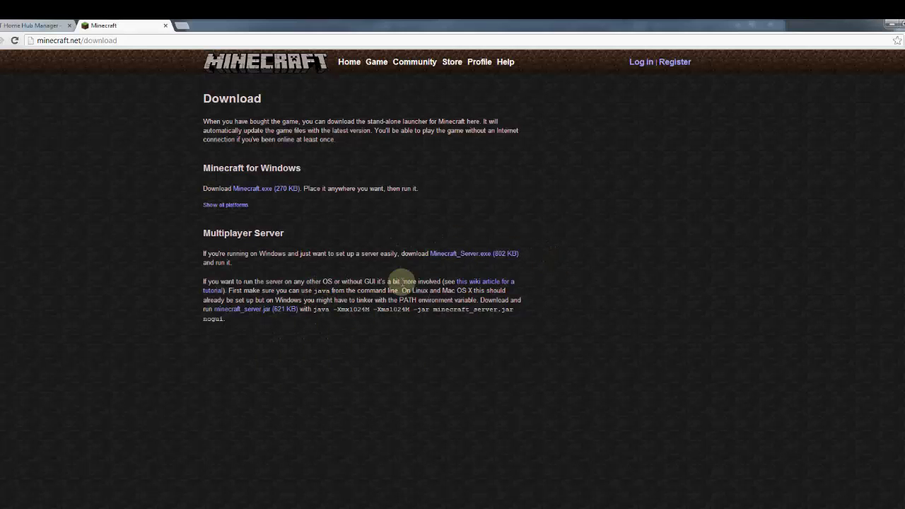
left_click_drag(204, 311, 320, 320)
left_click(320, 321)
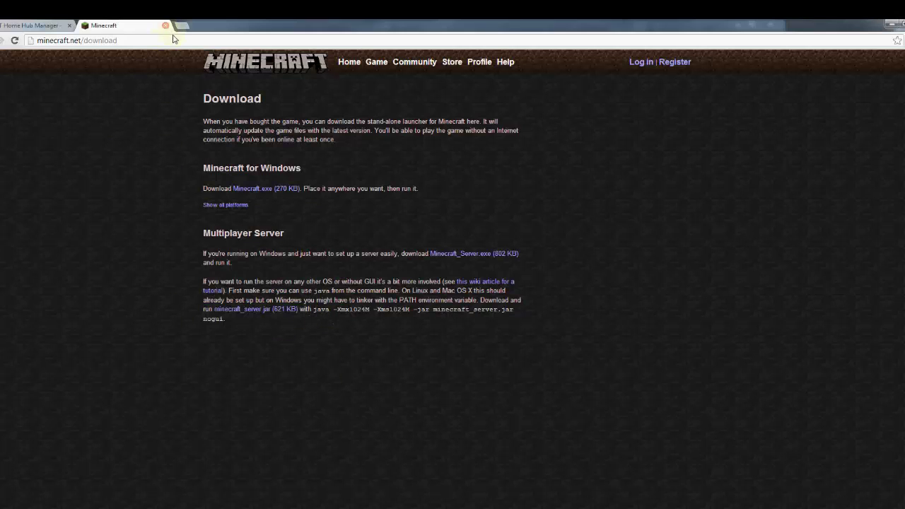
left_click_drag(428, 251, 559, 255)
left_click(440, 300)
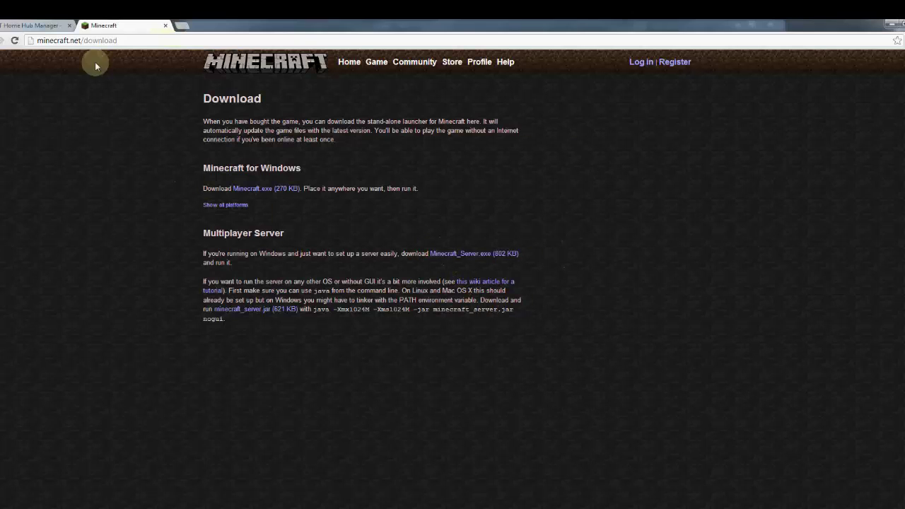
Step: Close the Minecraft tab and search Google for 'whats my ip' in a new tab
left_click(165, 26)
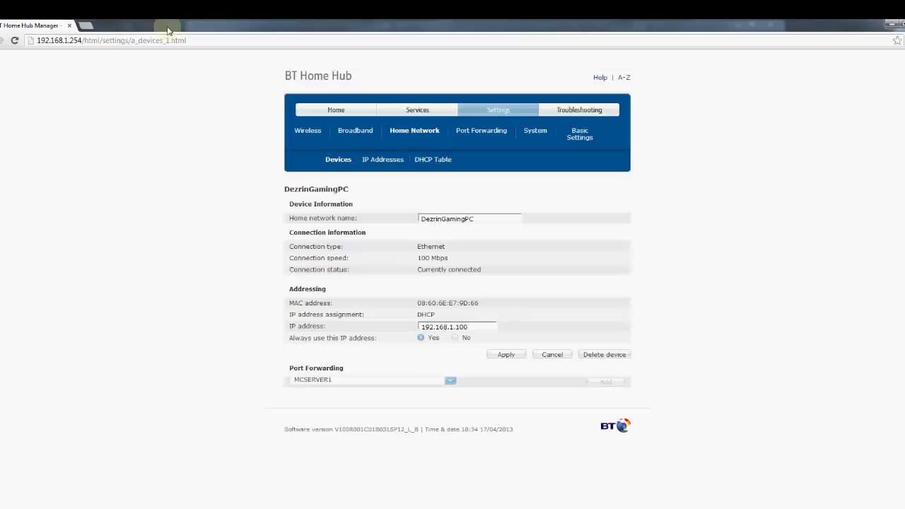
left_click(84, 26)
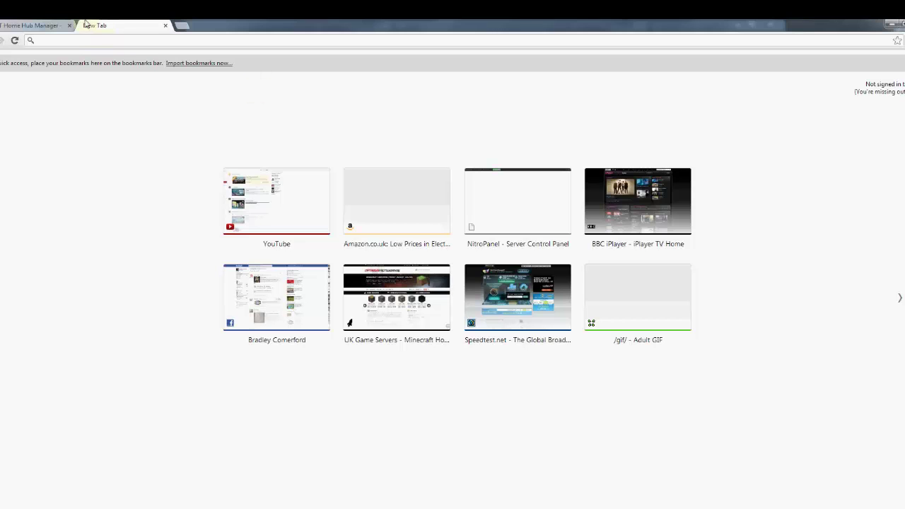
left_click(60, 26)
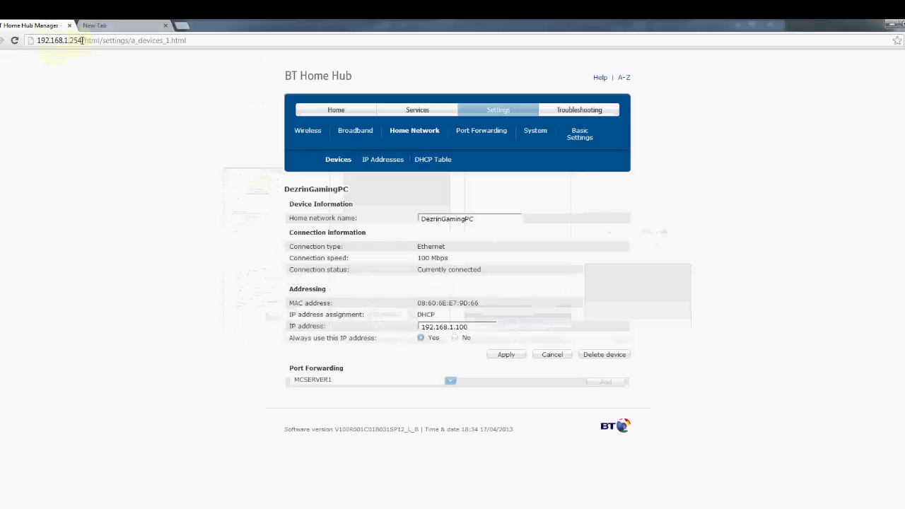
double_click(82, 40)
left_click(126, 25)
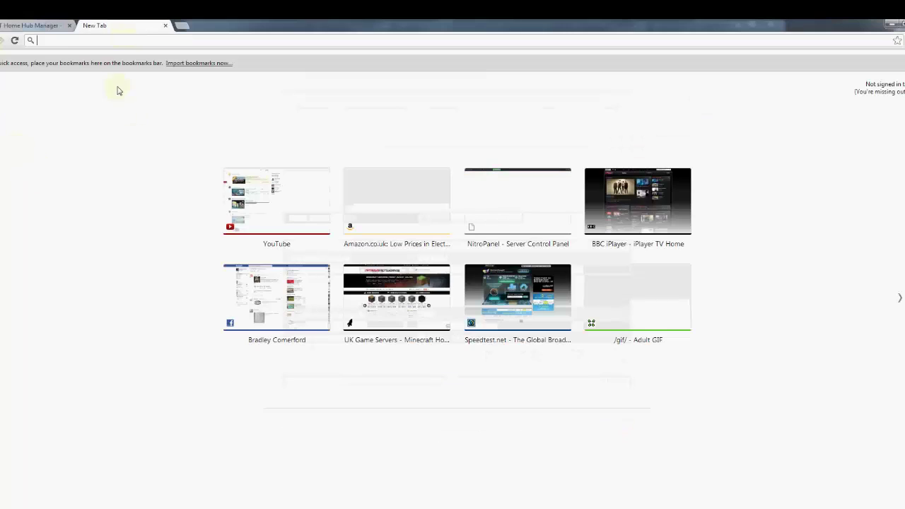
type("whats")
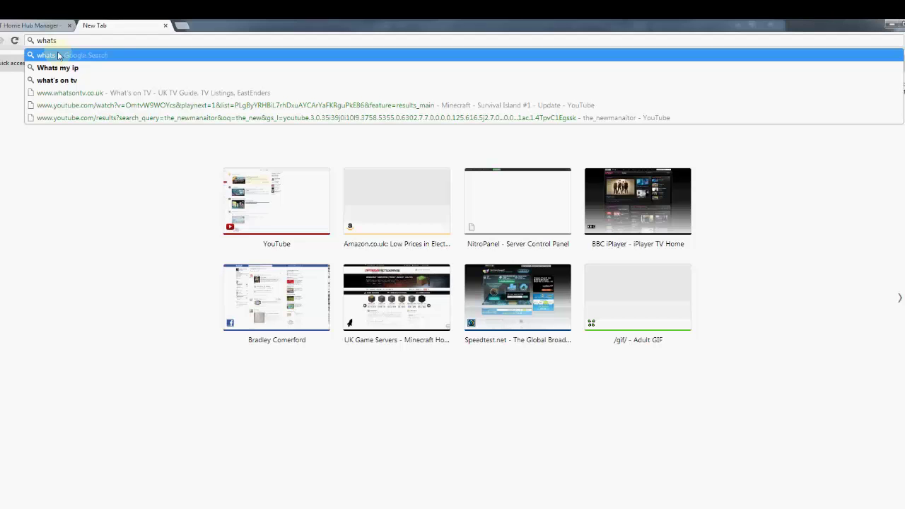
type(" my ip")
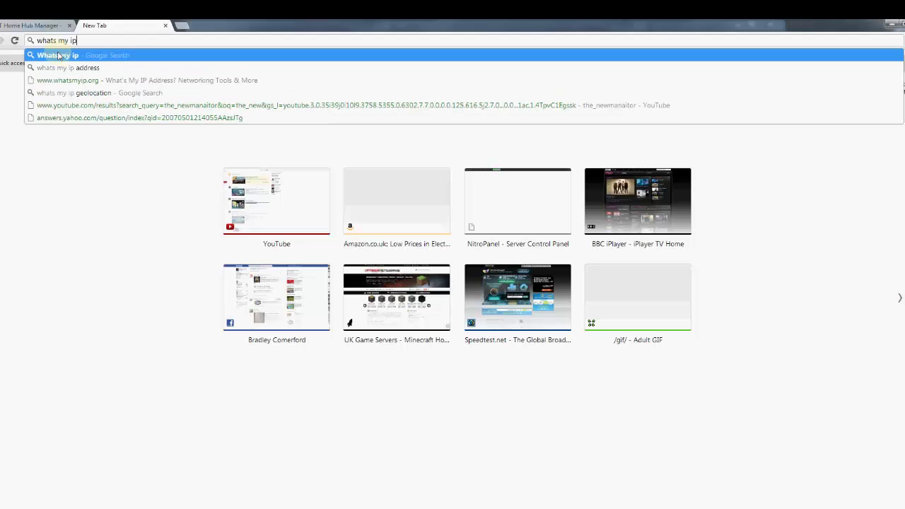
left_click(59, 55)
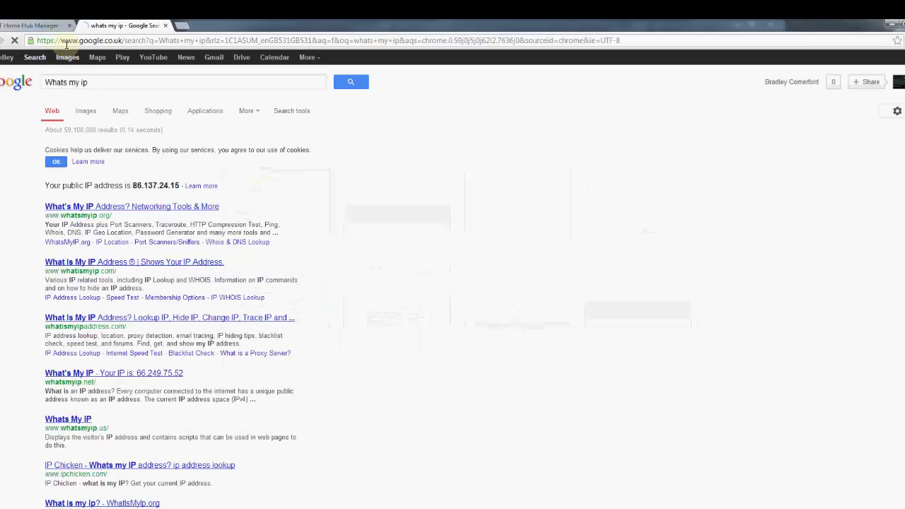
Step: Copy the public IP 86.137.24.15 and test it with port 25565 in a temporary tab
left_click_drag(181, 185, 124, 185)
key("ctrl+c")
left_click(182, 26)
key("ctrl+v")
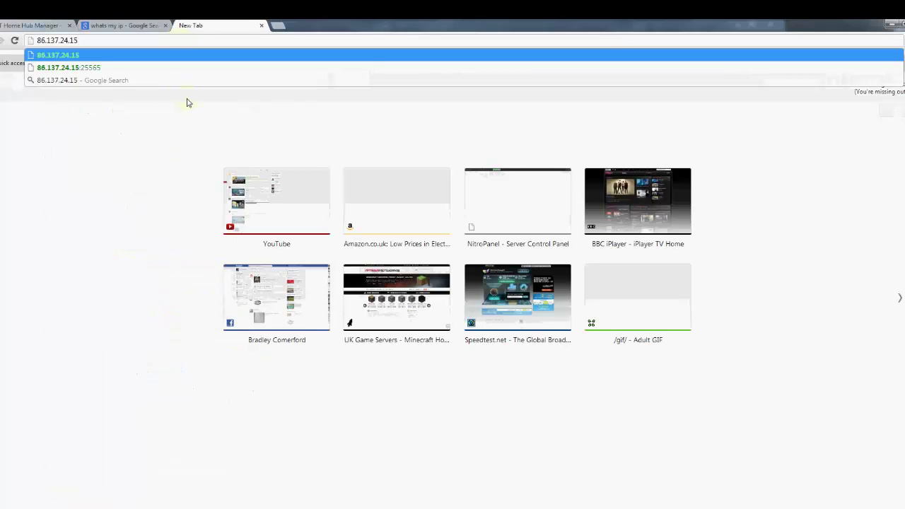
left_click(90, 68)
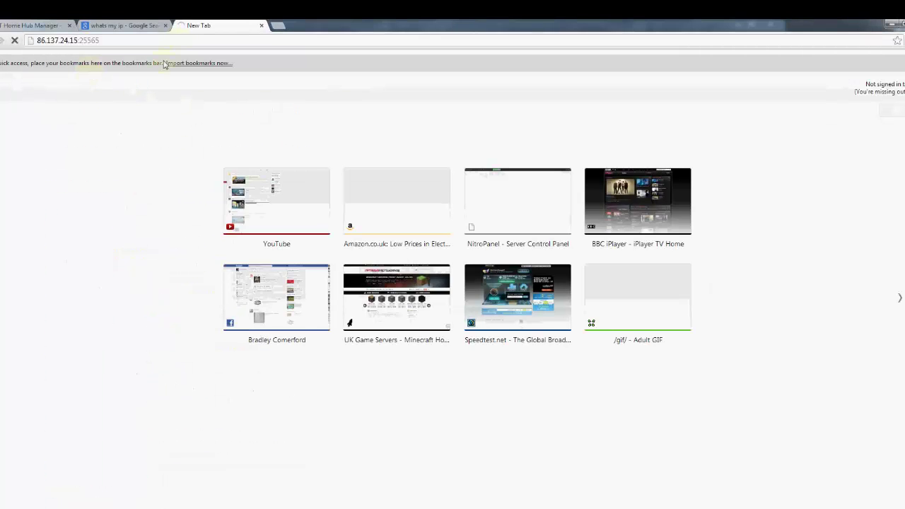
left_click(262, 26)
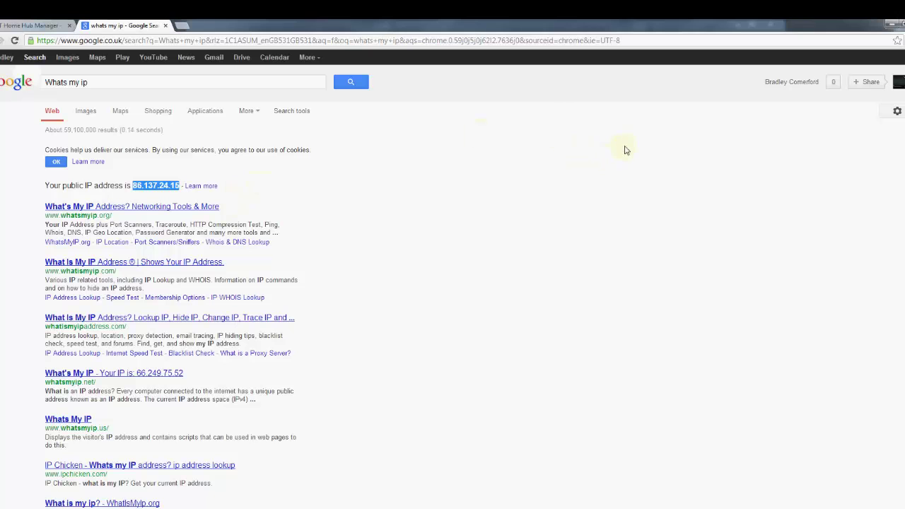
Step: Minimize the browser and close the Windows Firewall window to reveal the Network folder
left_click(893, 26)
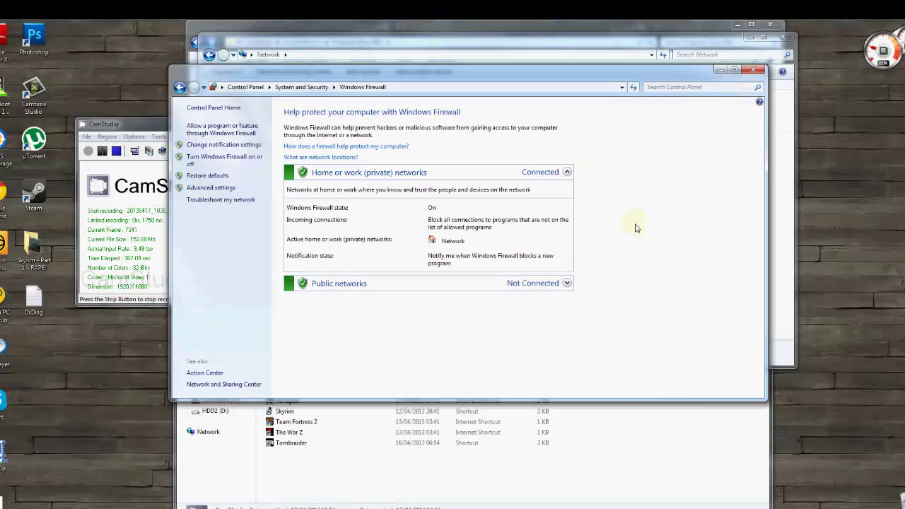
left_click(764, 71)
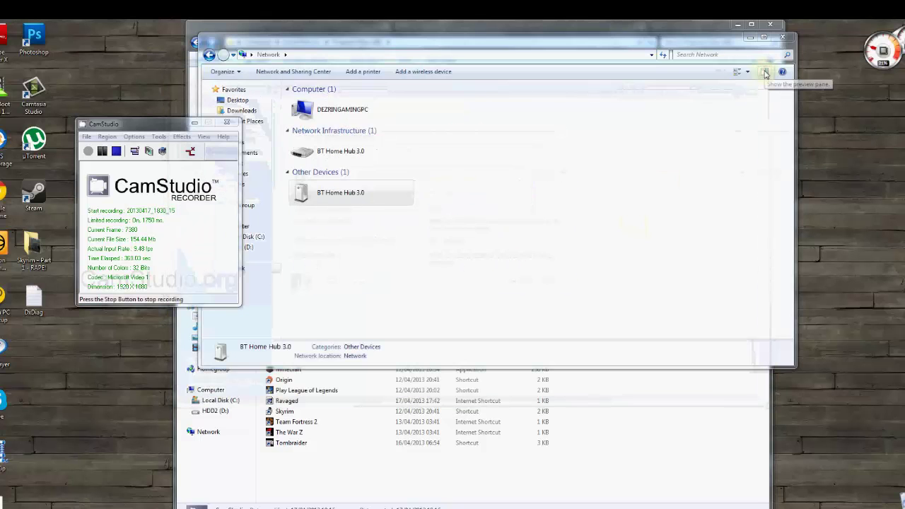